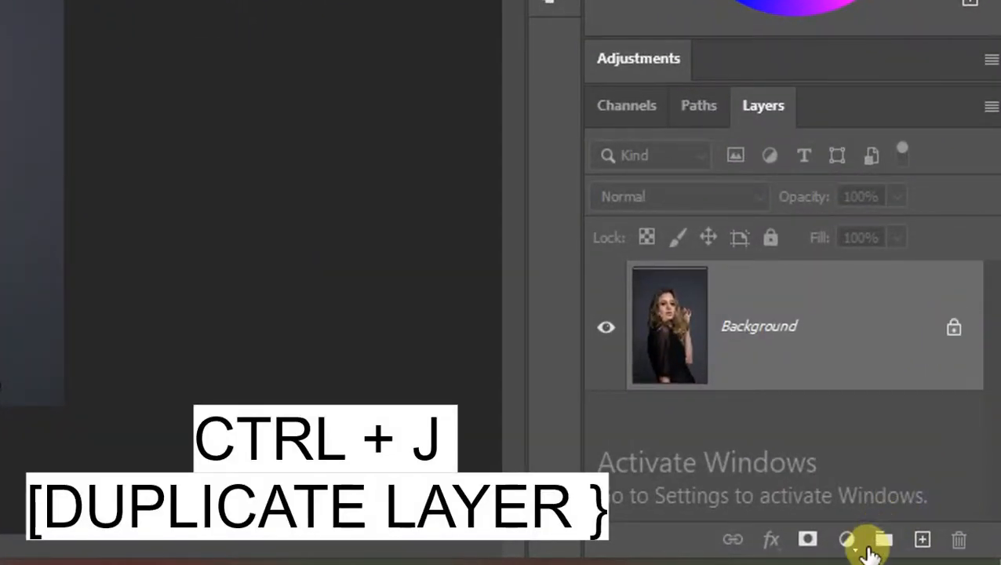
Step: Duplicate the Background layer and add a Levels adjustment layer above the copy
{"action": "key", "text": "ctrl+j"}
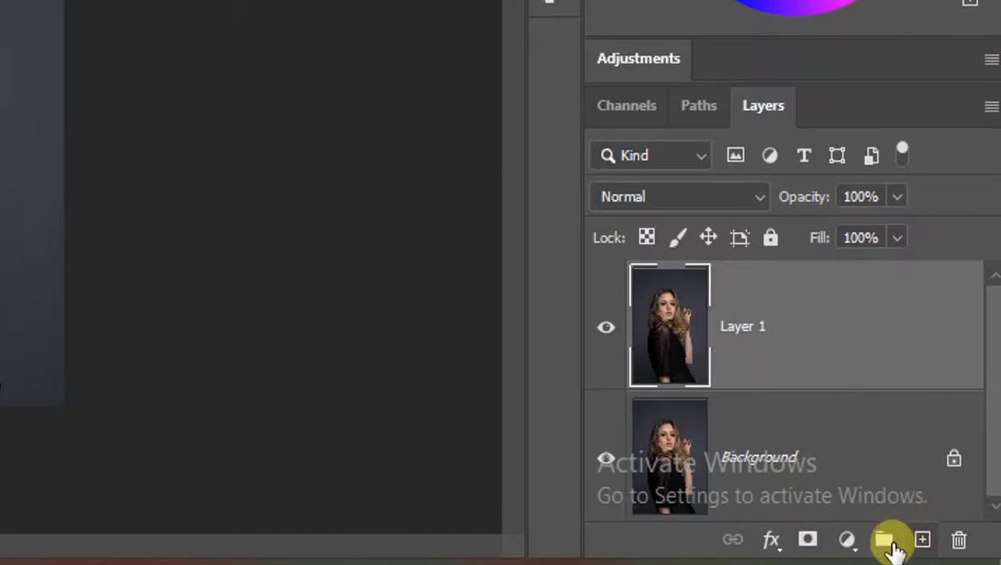
{"action": "left_click", "coordinate": [848, 541]}
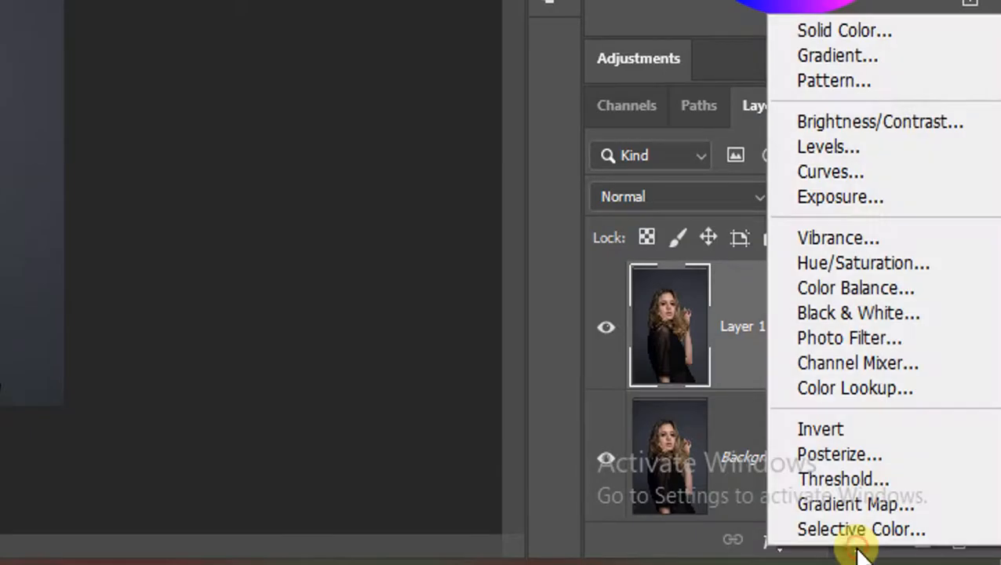
{"action": "left_click", "coordinate": [900, 147]}
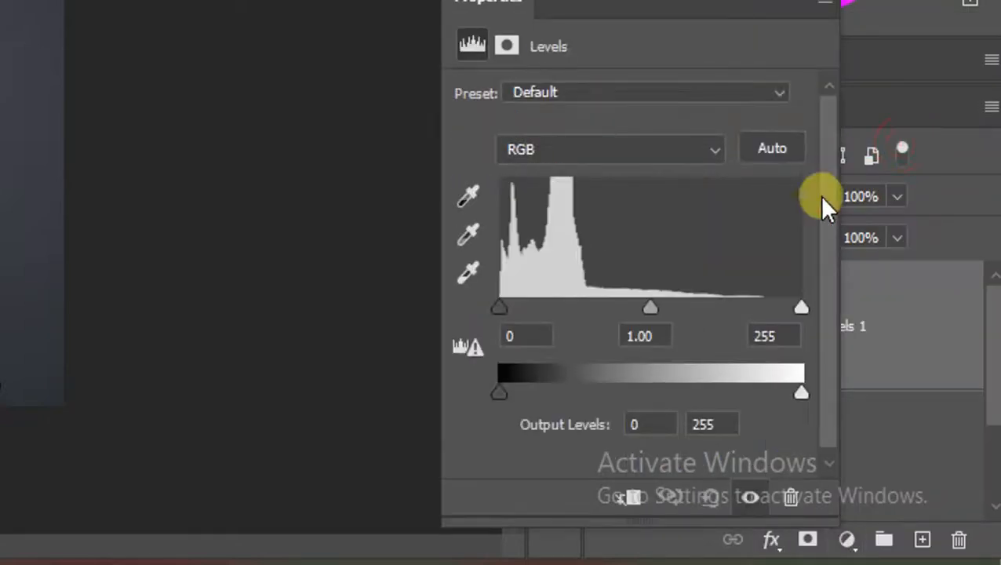
Step: Set the black input level of the Levels adjustment to 50
{"action": "left_click_drag", "start_coordinate": [499, 309], "coordinate": [559, 301]}
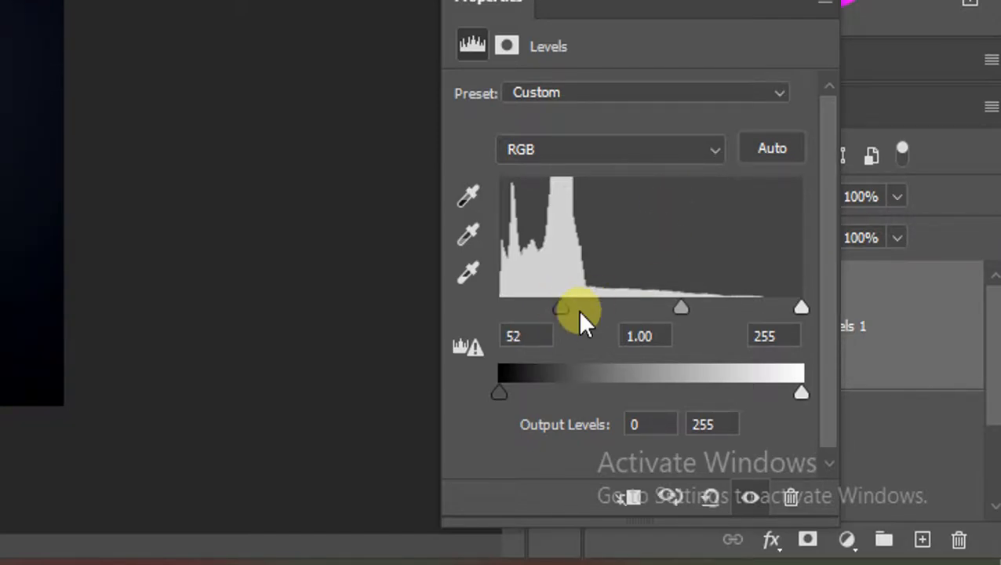
{"action": "left_click", "coordinate": [503, 336]}
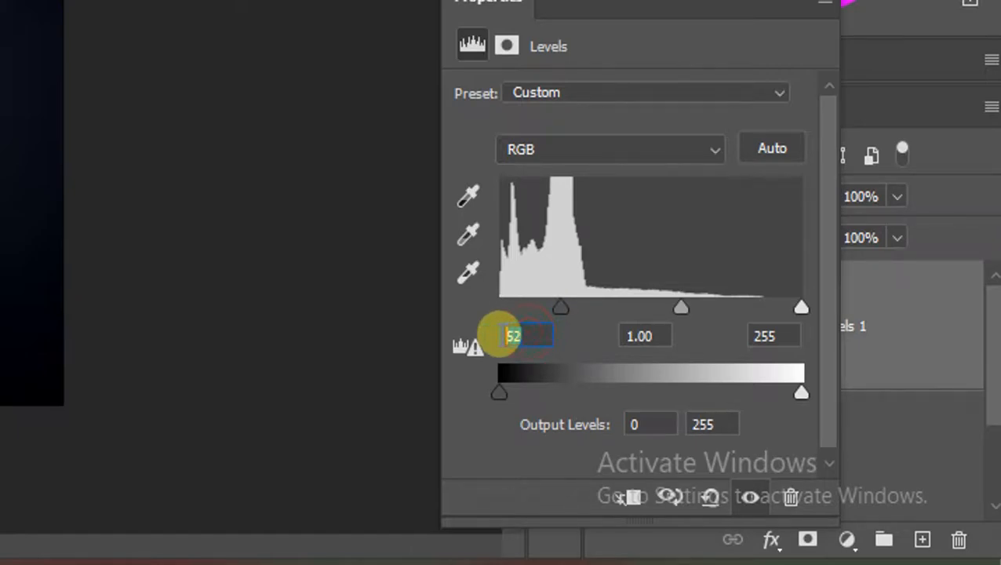
{"action": "type", "text": "50"}
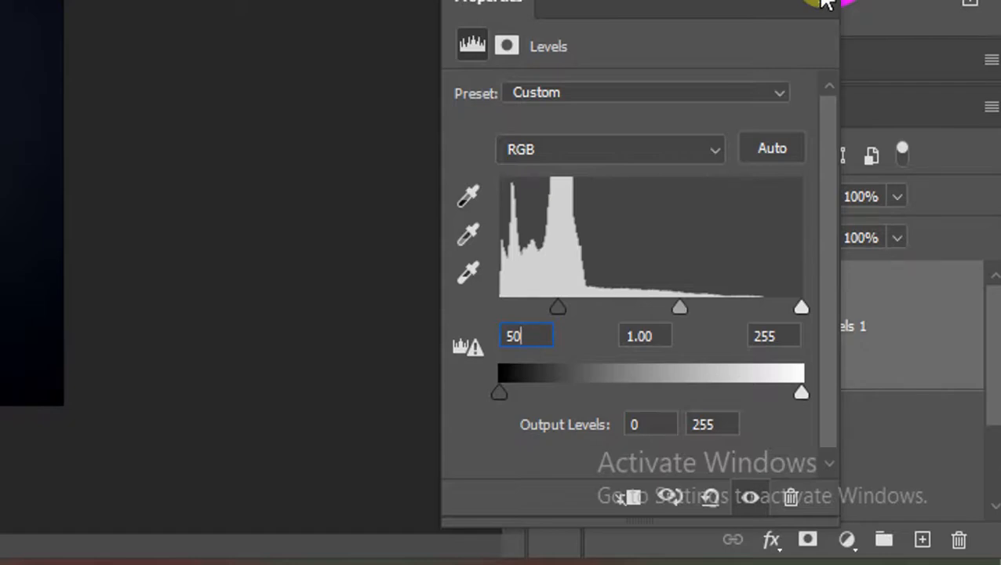
{"action": "double_click", "coordinate": [513, 336]}
{"action": "left_click", "coordinate": [829, 3]}
{"action": "left_click", "coordinate": [665, 329]}
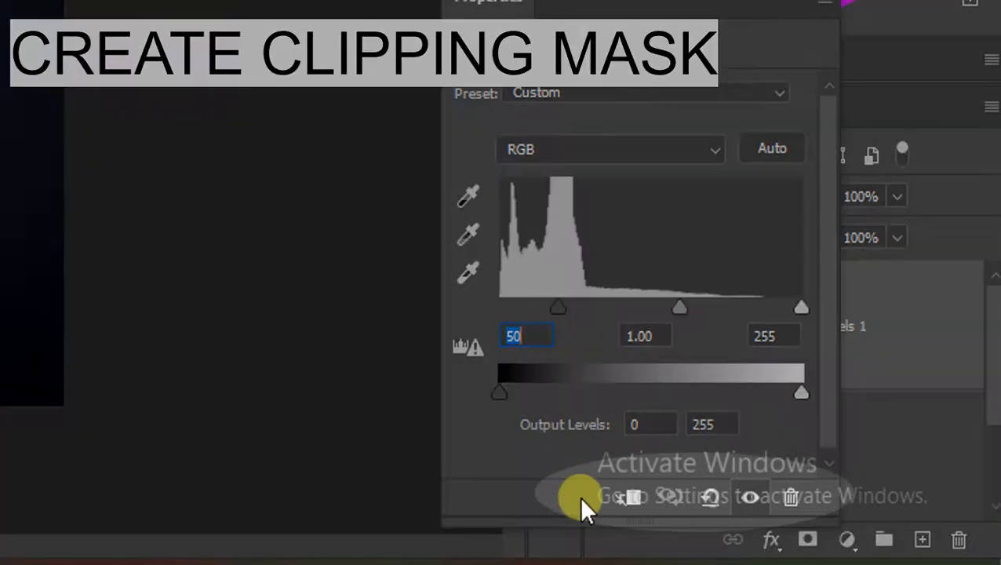
Step: Clip the Levels adjustment to the duplicated photo layer and make that photo layer active
{"action": "left_click", "coordinate": [631, 500]}
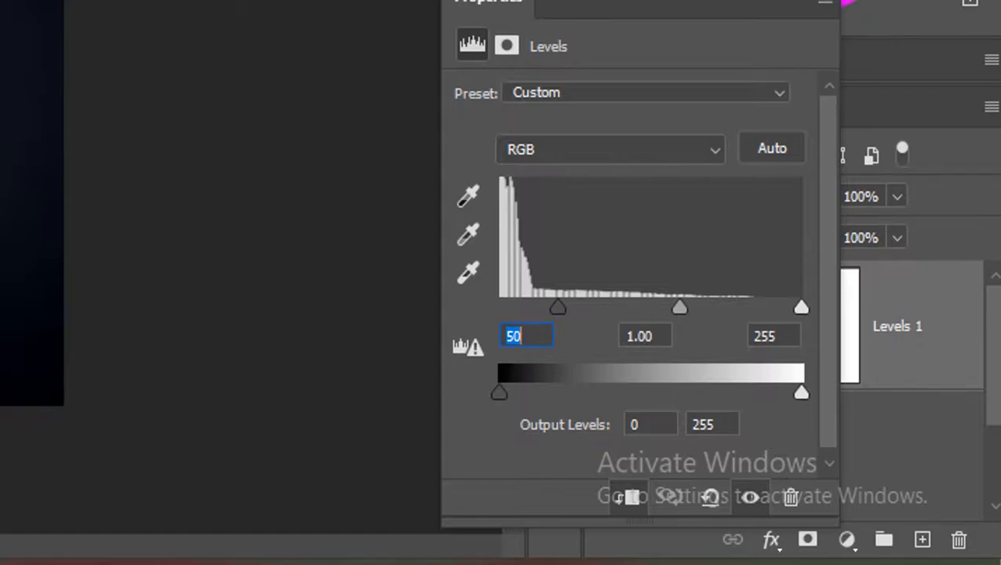
{"action": "left_click", "coordinate": [825, 2]}
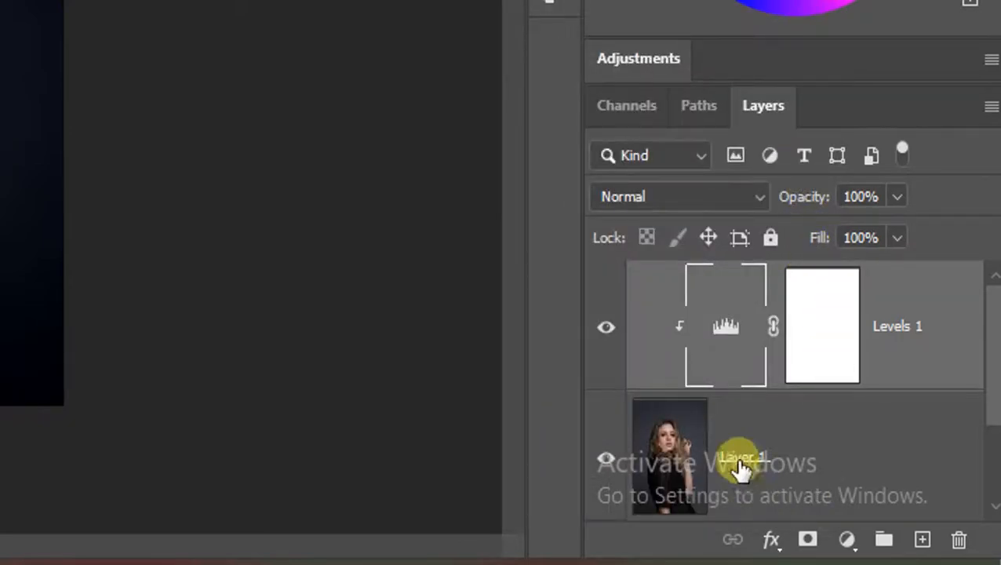
{"action": "scroll", "coordinate": [723, 462], "scroll_direction": "down", "scroll_amount": 1}
{"action": "scroll", "coordinate": [722, 468], "scroll_direction": "up", "scroll_amount": 1}
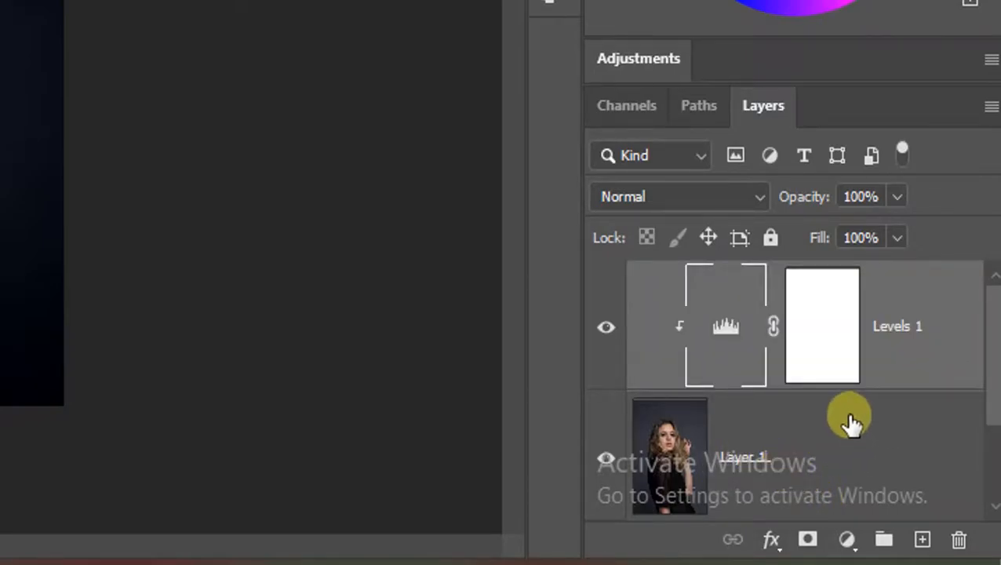
{"action": "left_click", "coordinate": [692, 473]}
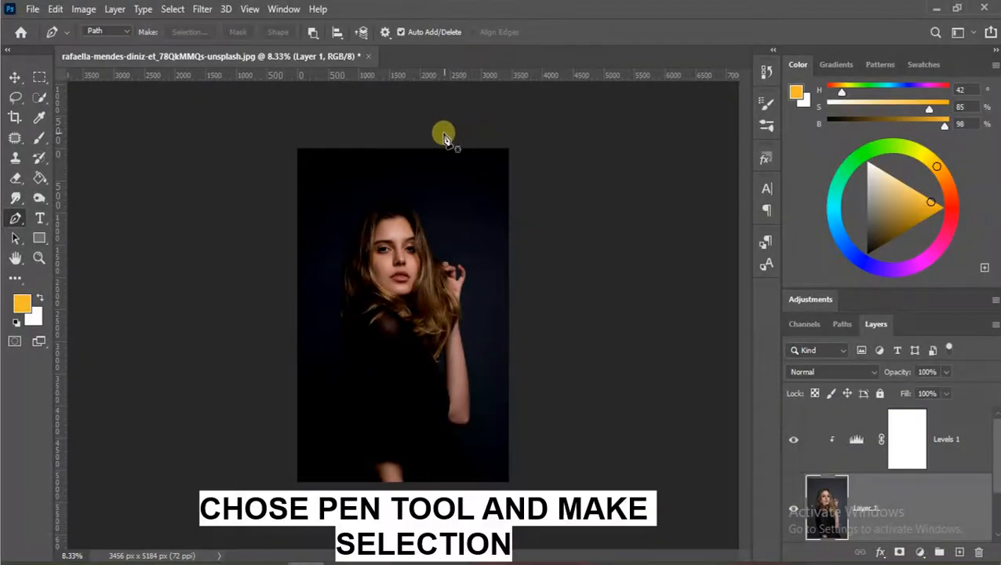
{"action": "left_click", "coordinate": [442, 135]}
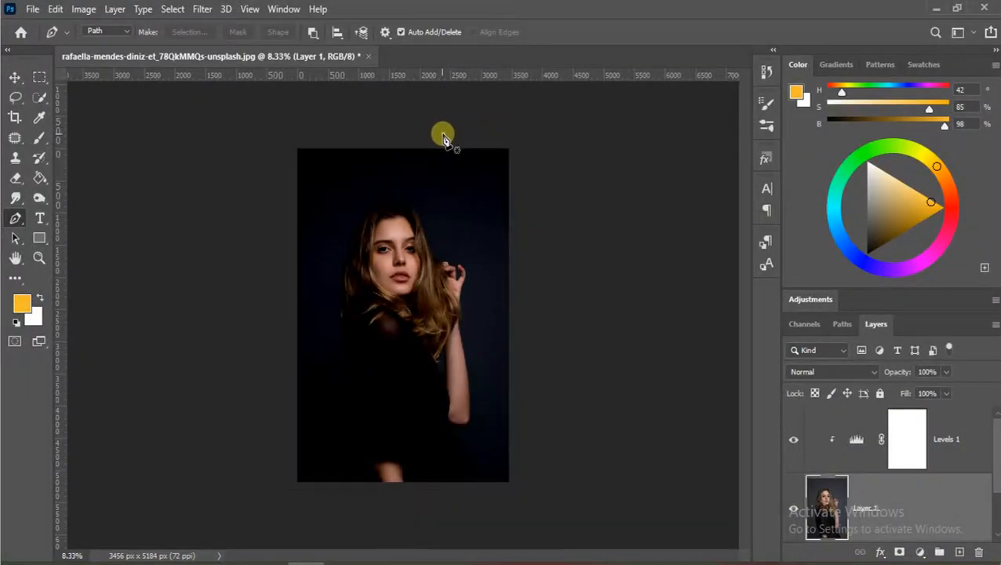
{"action": "left_click", "coordinate": [525, 119]}
{"action": "left_click", "coordinate": [522, 192]}
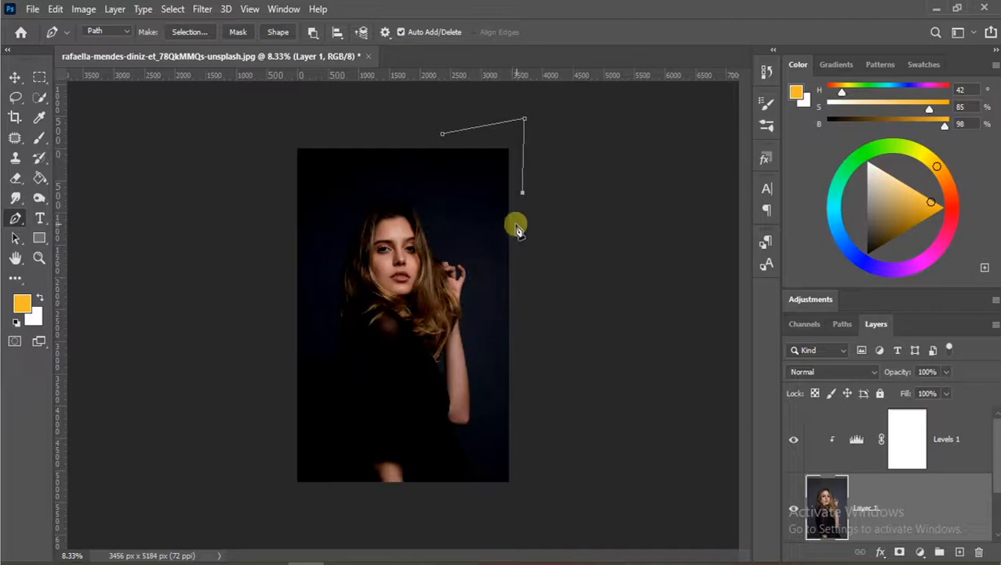
{"action": "key", "text": "ctrl+z"}
{"action": "key", "text": "ctrl+z"}
{"action": "key", "text": "ctrl+z"}
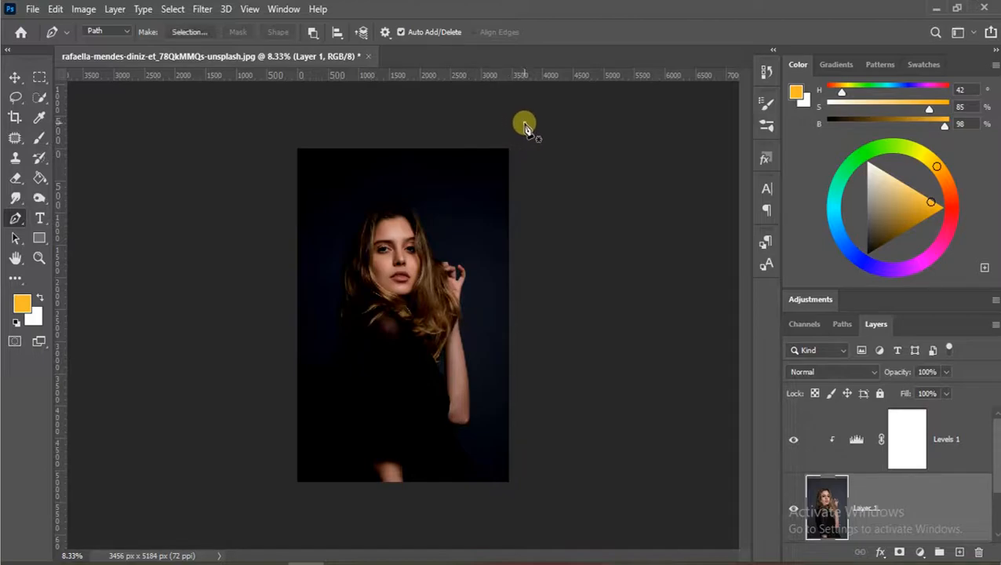
Step: Draw a closed diagonal Pen path across the face, from beyond the photo's upper-right corner widening to beyond its lower-left corner
{"action": "left_click", "coordinate": [524, 124]}
{"action": "left_click", "coordinate": [223, 416]}
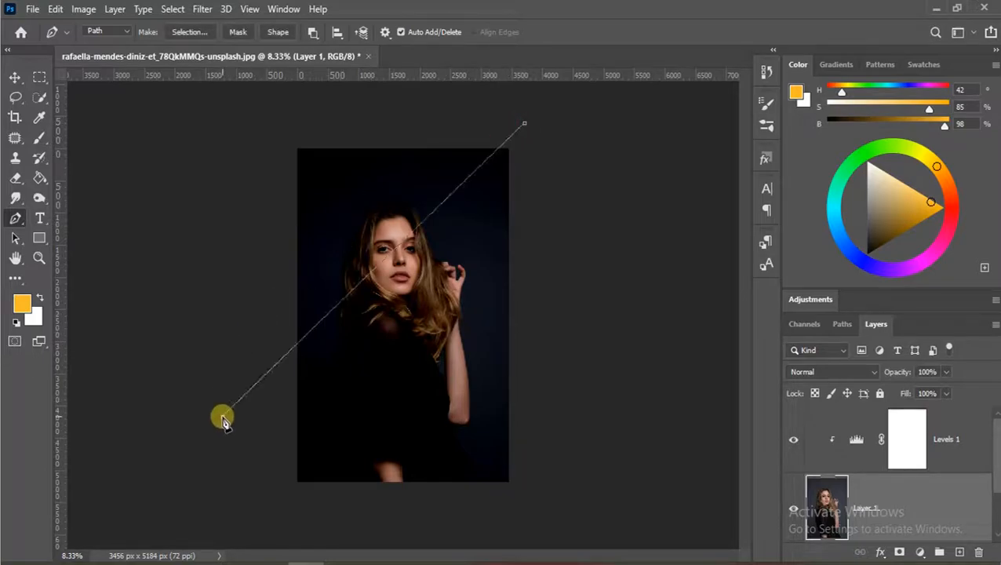
{"action": "left_click", "coordinate": [284, 531]}
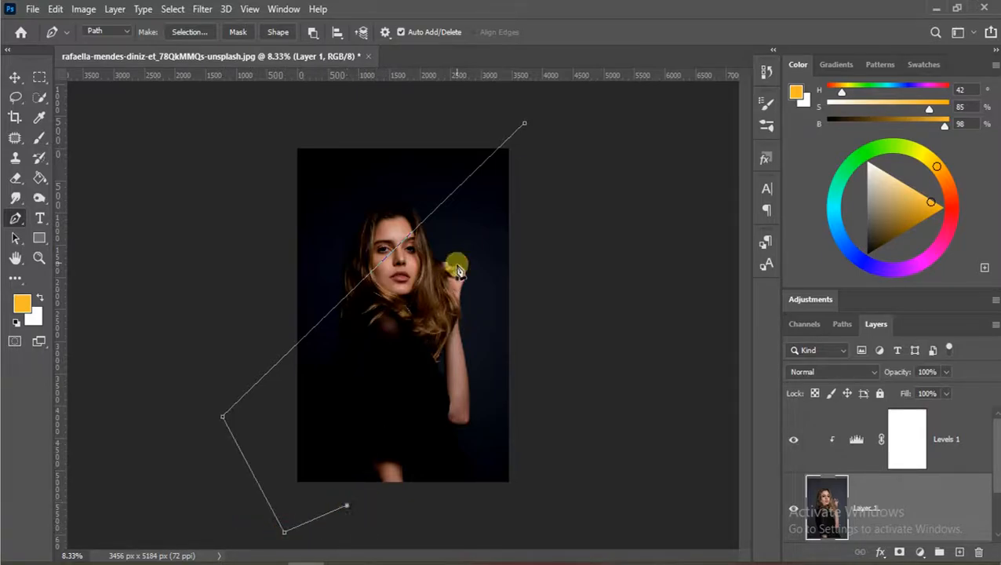
{"action": "left_click", "coordinate": [524, 124]}
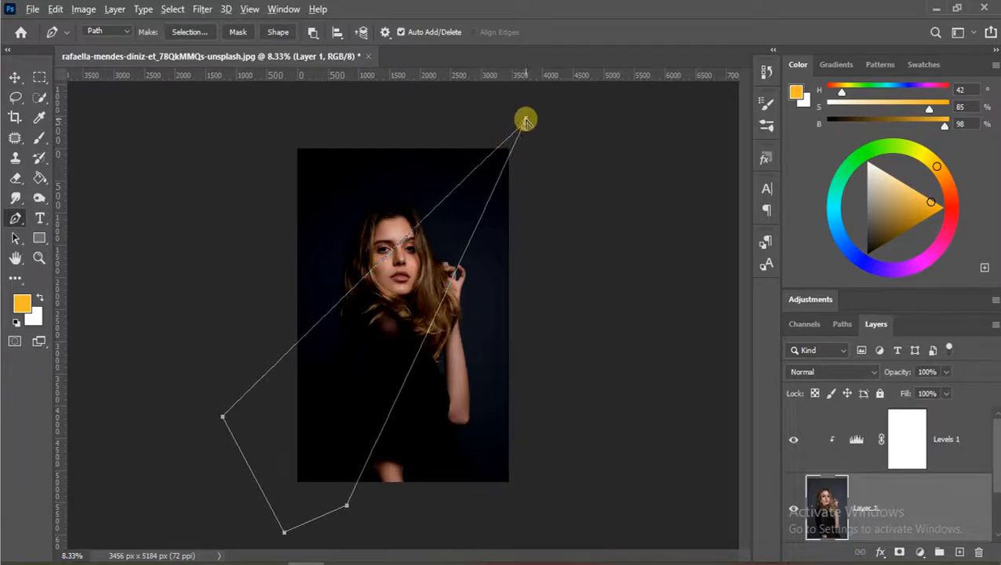
{"action": "mouse_move", "coordinate": [524, 123]}
{"action": "left_mouse_down"}
{"action": "mouse_move", "coordinate": [508, 100]}
{"action": "mouse_move", "coordinate": [521, 122]}
{"action": "left_mouse_up"}
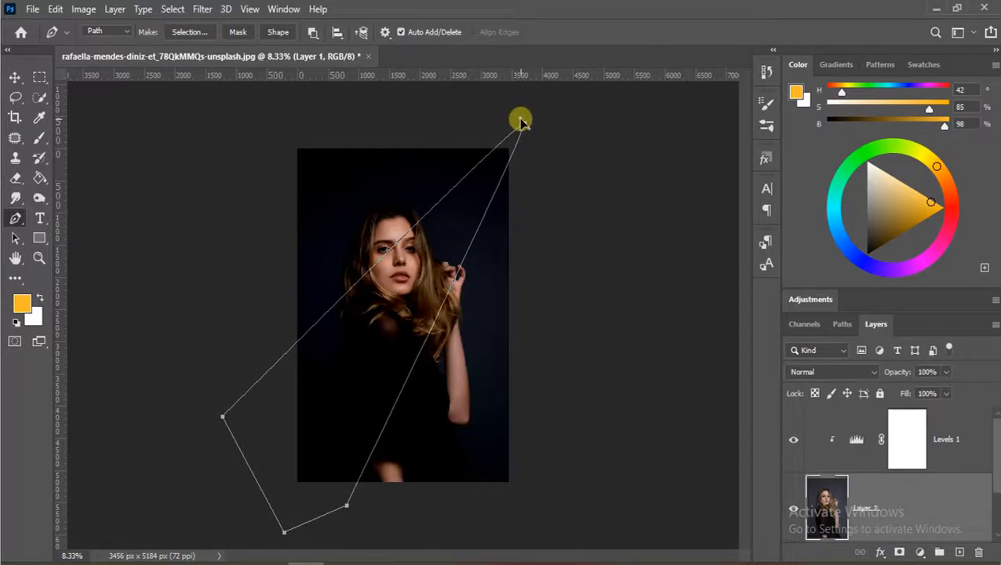
{"action": "left_click_drag", "start_coordinate": [521, 119], "coordinate": [523, 122]}
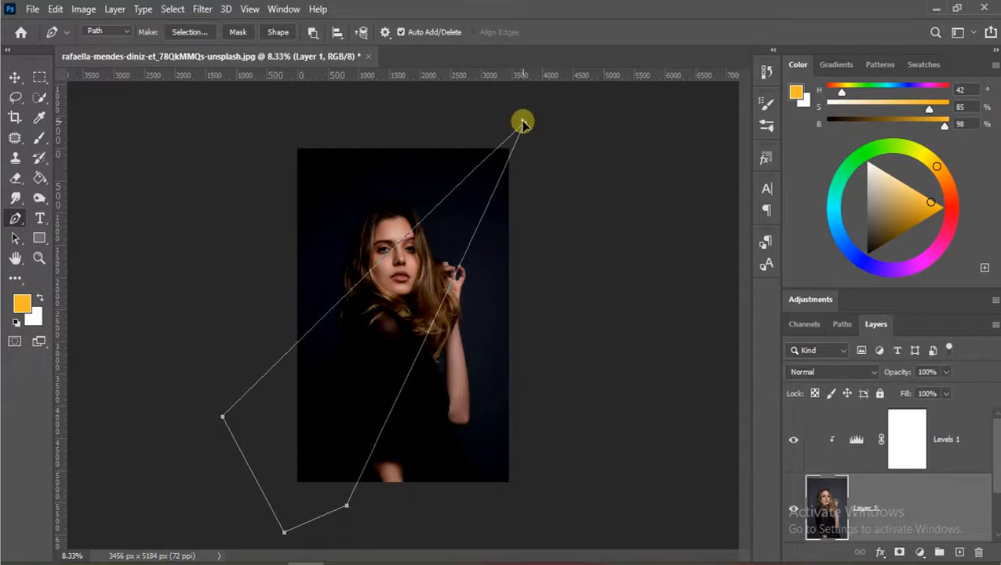
{"action": "key", "text": "Escape"}
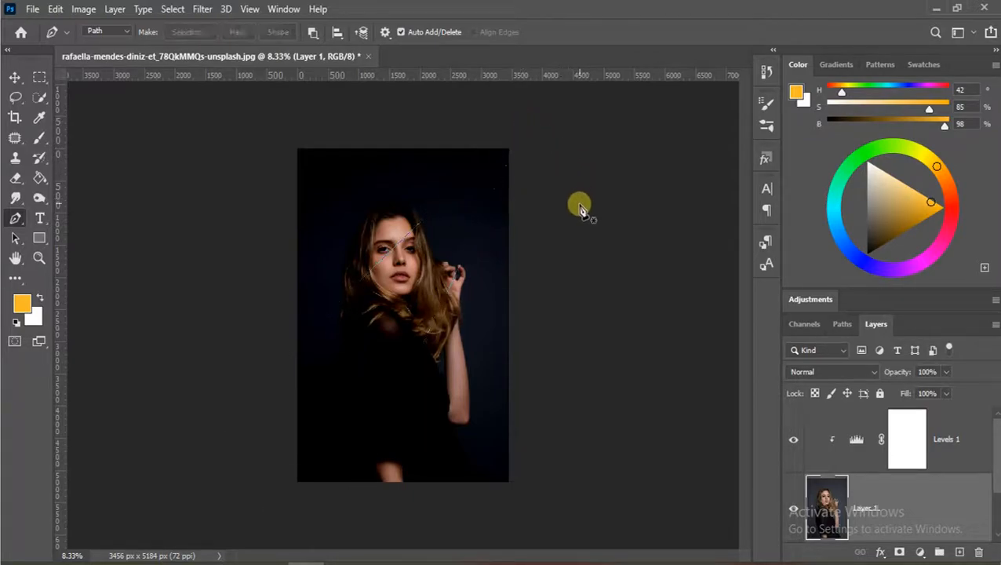
{"action": "key", "text": "ctrl+z"}
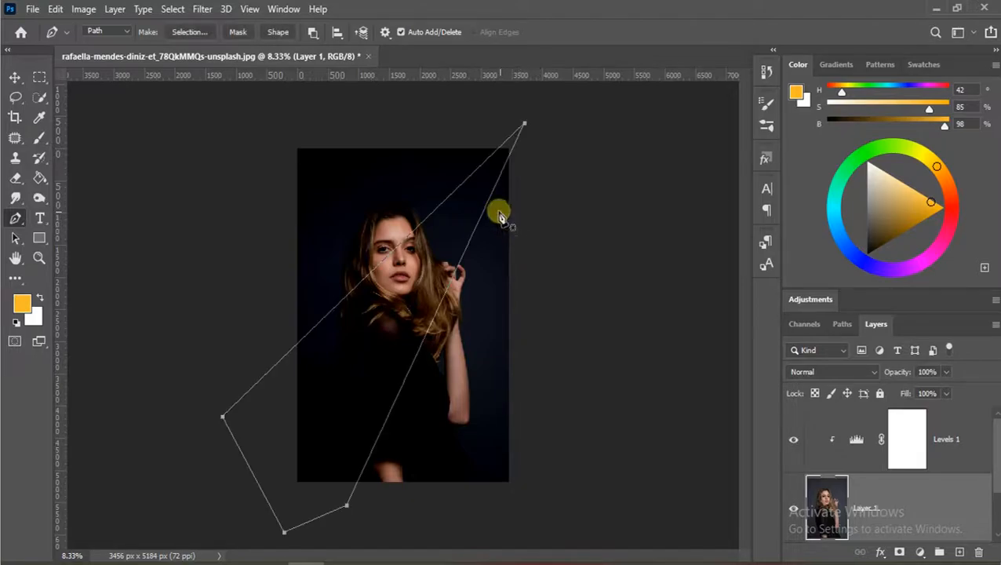
Step: Convert the diagonal path into a new anti-aliased selection with a feather radius of 5 pixels
{"action": "right_click", "coordinate": [481, 188]}
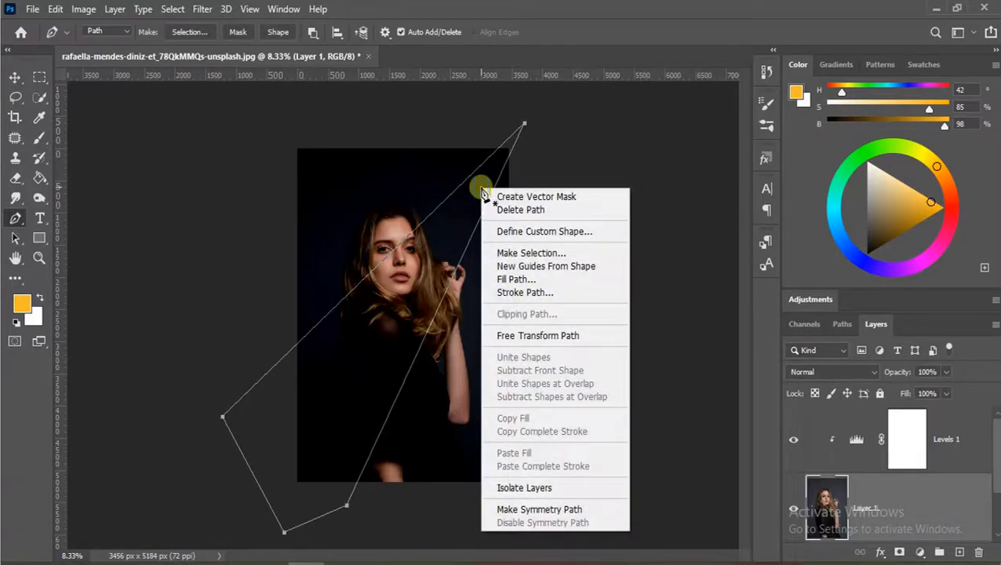
{"action": "left_click", "coordinate": [527, 254]}
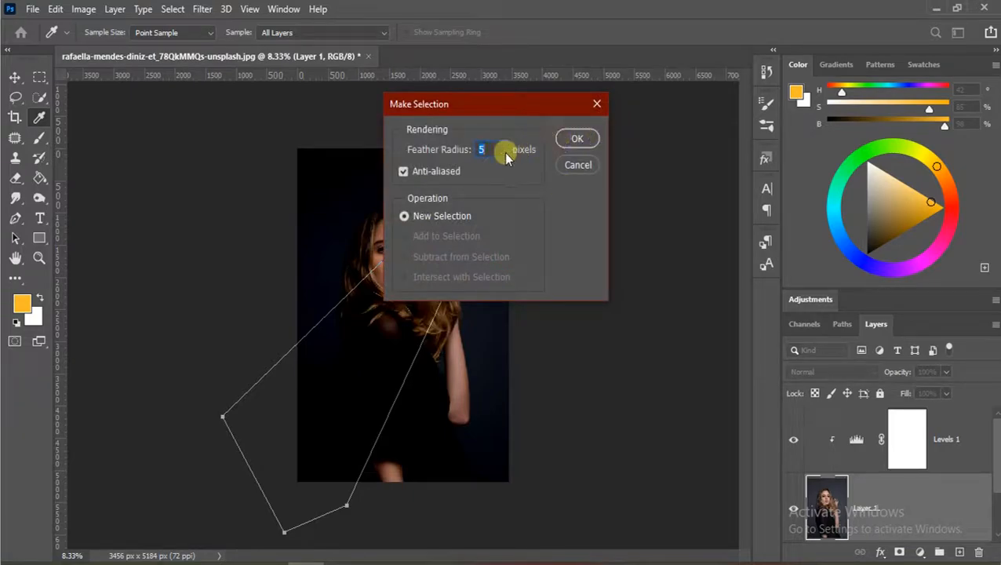
{"action": "left_click", "coordinate": [575, 139]}
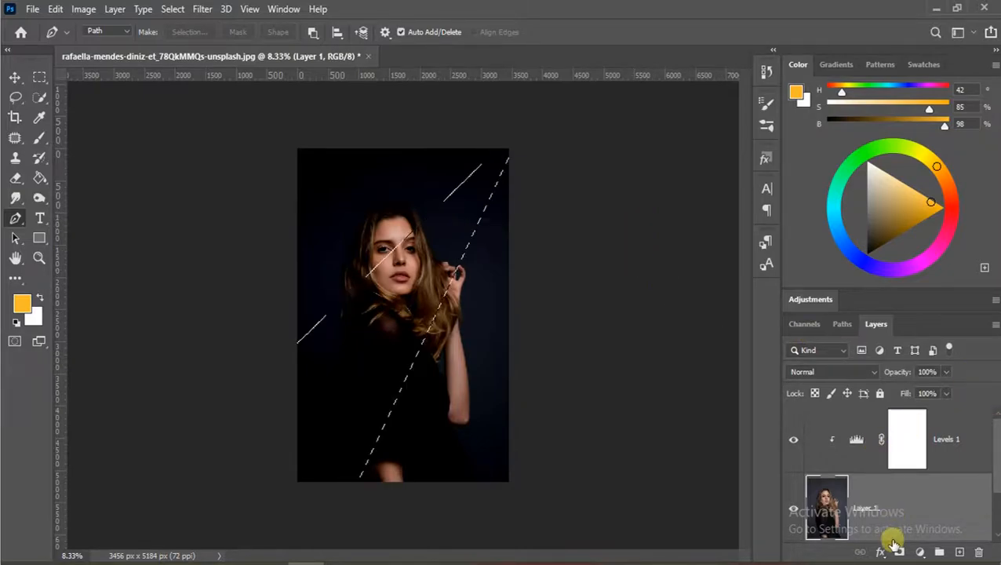
Step: Add a Curves adjustment layer masked by the selection and clip it to the duplicated photo layer
{"action": "left_click", "coordinate": [918, 554]}
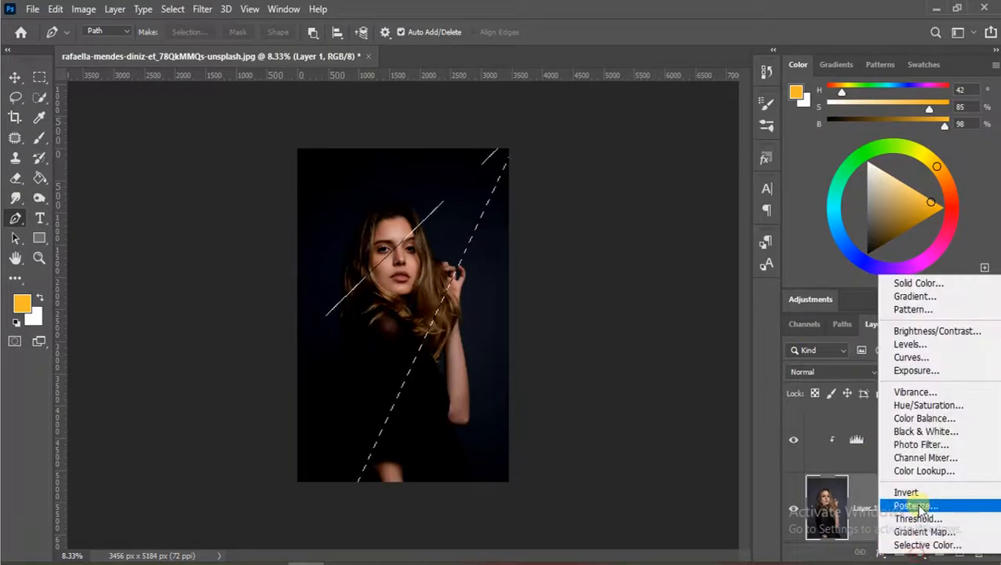
{"action": "left_click", "coordinate": [938, 357]}
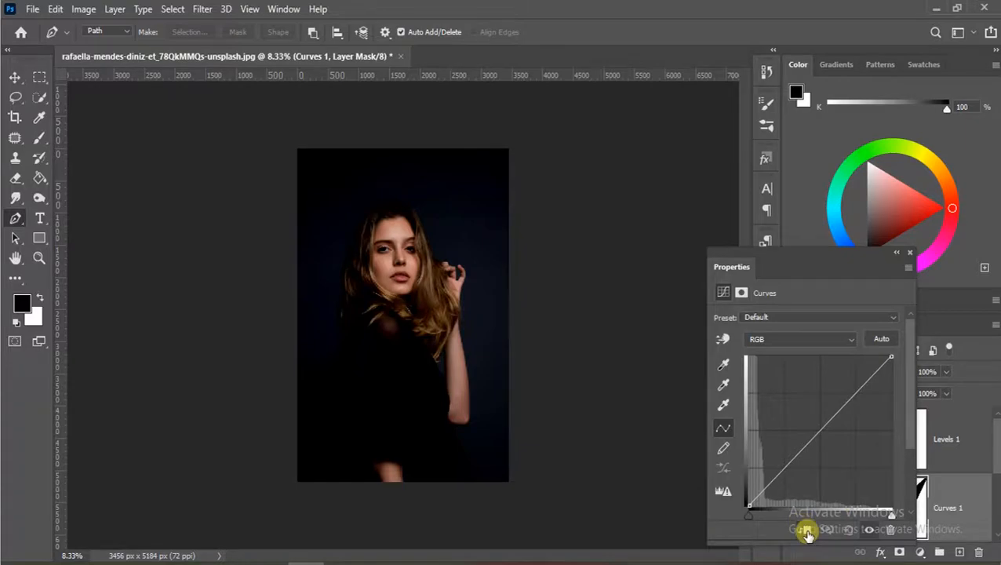
{"action": "left_click", "coordinate": [805, 533]}
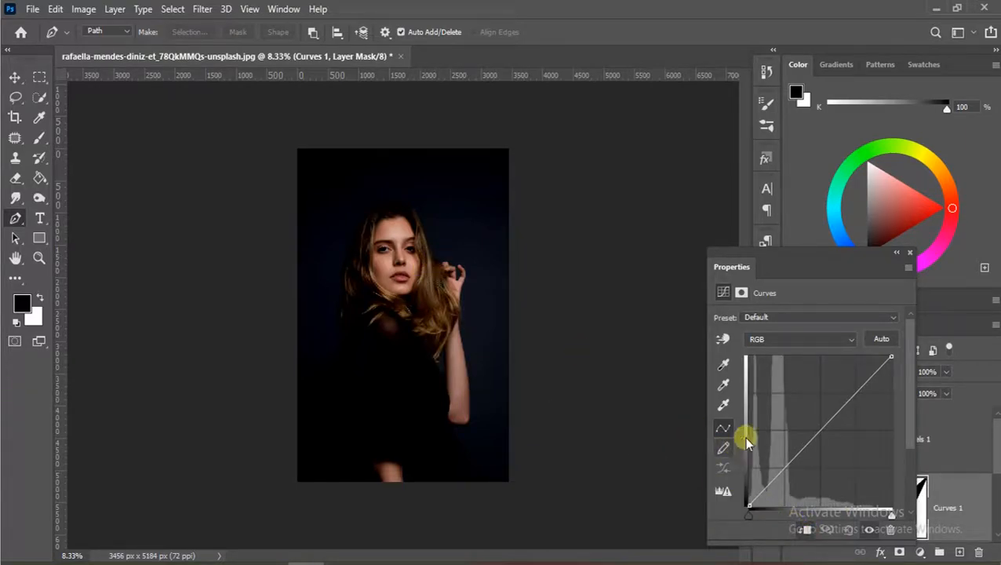
Step: Pull the midpoint of the RGB curve down to darken the photo outside the diagonal beam
{"action": "left_click", "coordinate": [723, 342]}
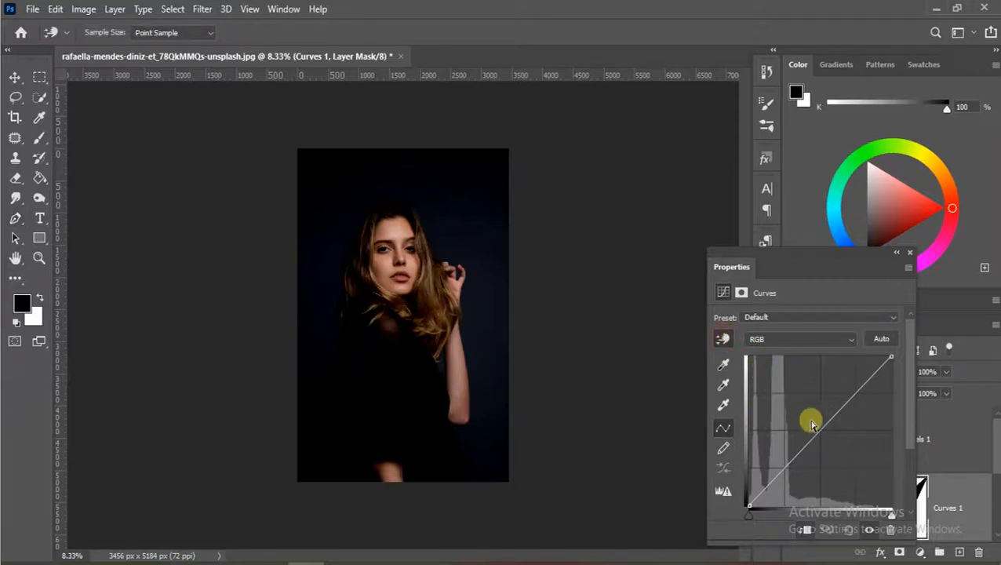
{"action": "mouse_move", "coordinate": [817, 432]}
{"action": "left_mouse_down"}
{"action": "mouse_move", "coordinate": [808, 412]}
{"action": "mouse_move", "coordinate": [829, 444]}
{"action": "left_mouse_up"}
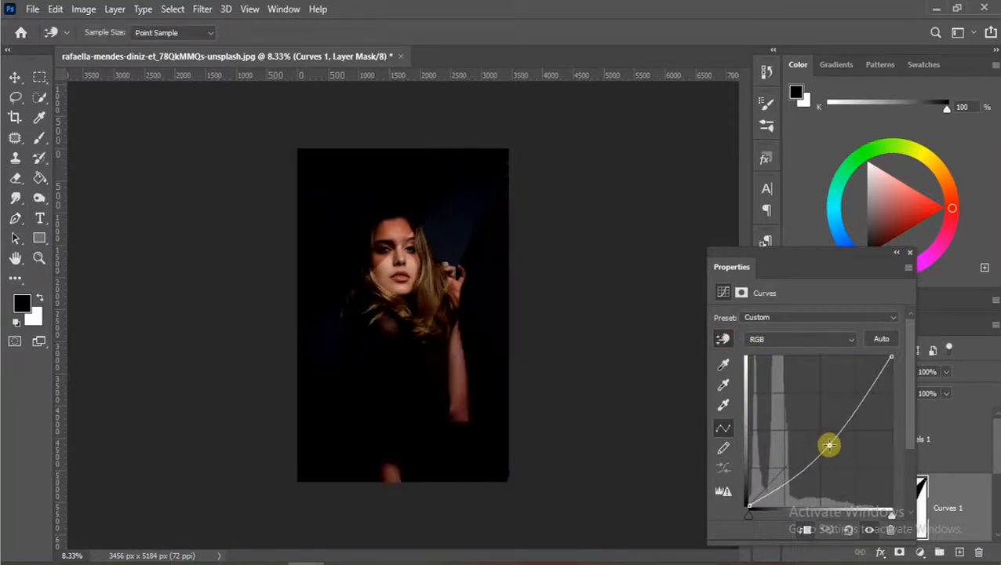
{"action": "left_click", "coordinate": [910, 252]}
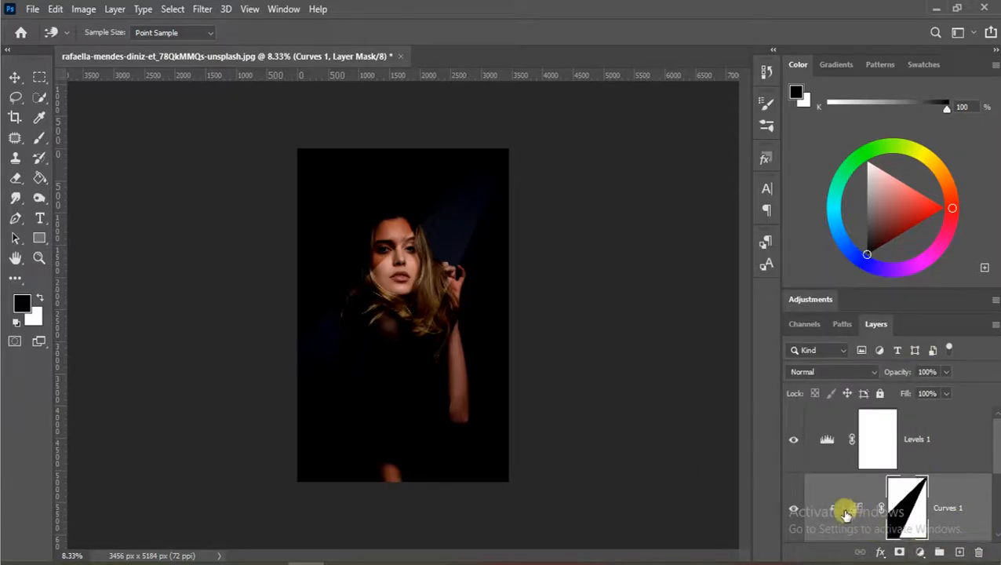
Step: Reopen the Curves 1 adjustment and move its curve point back onto the straight diagonal
{"action": "key", "text": "p"}
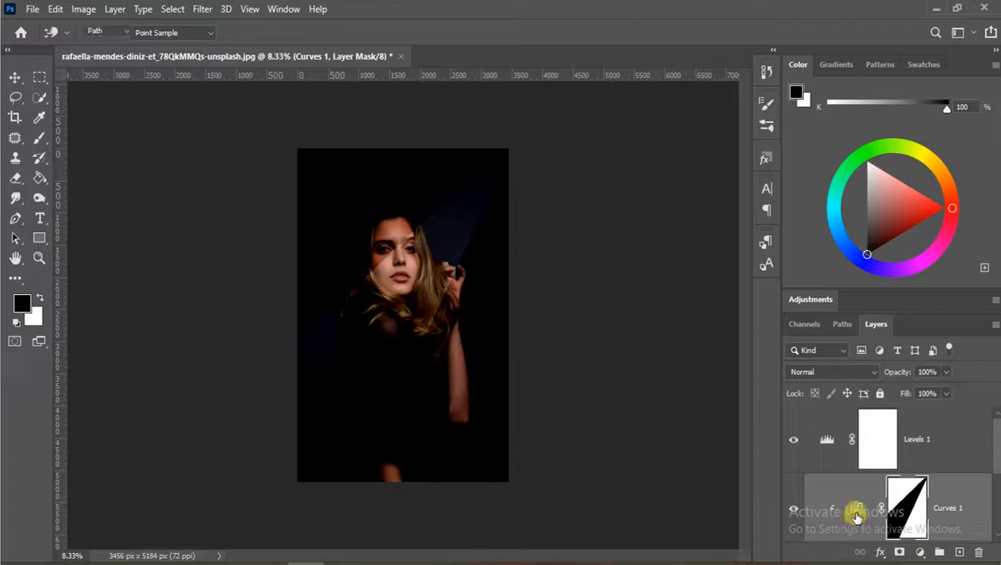
{"action": "double_click", "coordinate": [856, 510]}
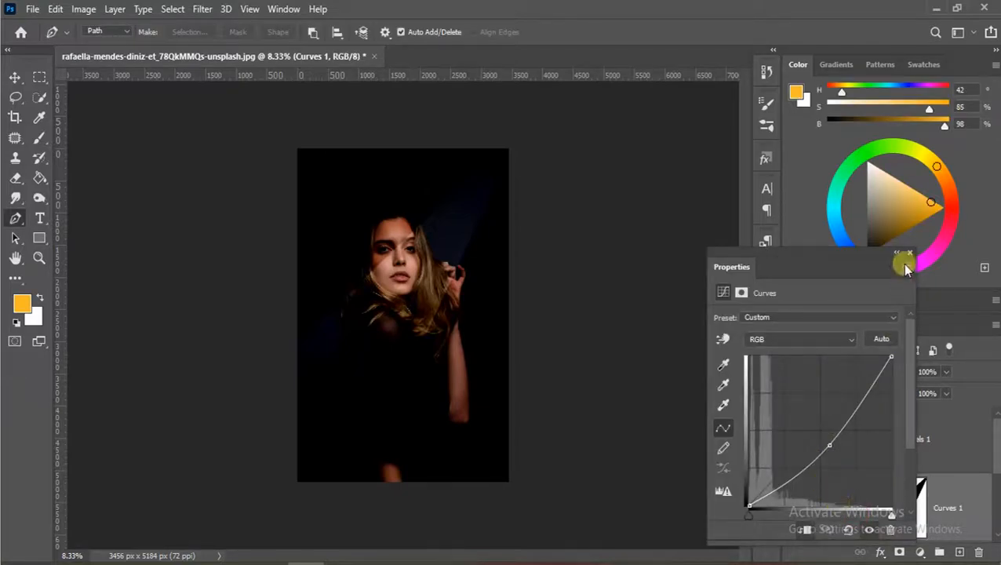
{"action": "left_click_drag", "start_coordinate": [830, 444], "coordinate": [818, 434]}
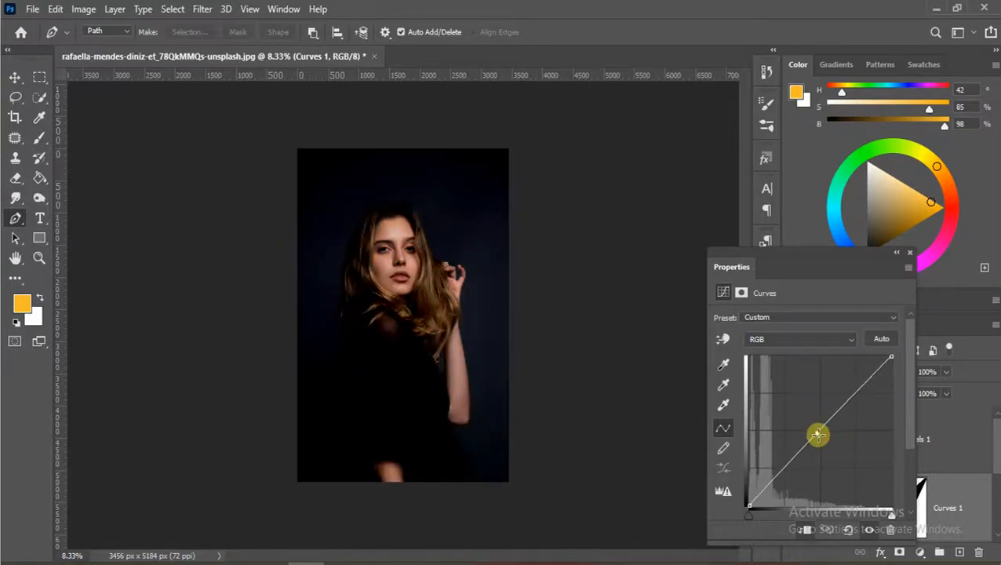
{"action": "left_click", "coordinate": [909, 255]}
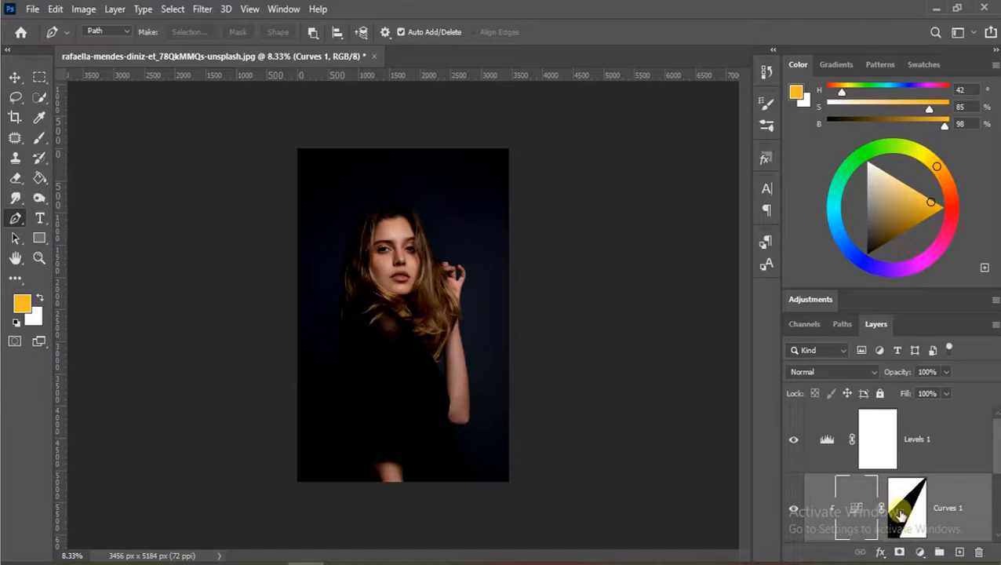
Step: Invert the Curves 1 layer mask so the adjustment affects only the diagonal beam
{"action": "left_click", "coordinate": [902, 515]}
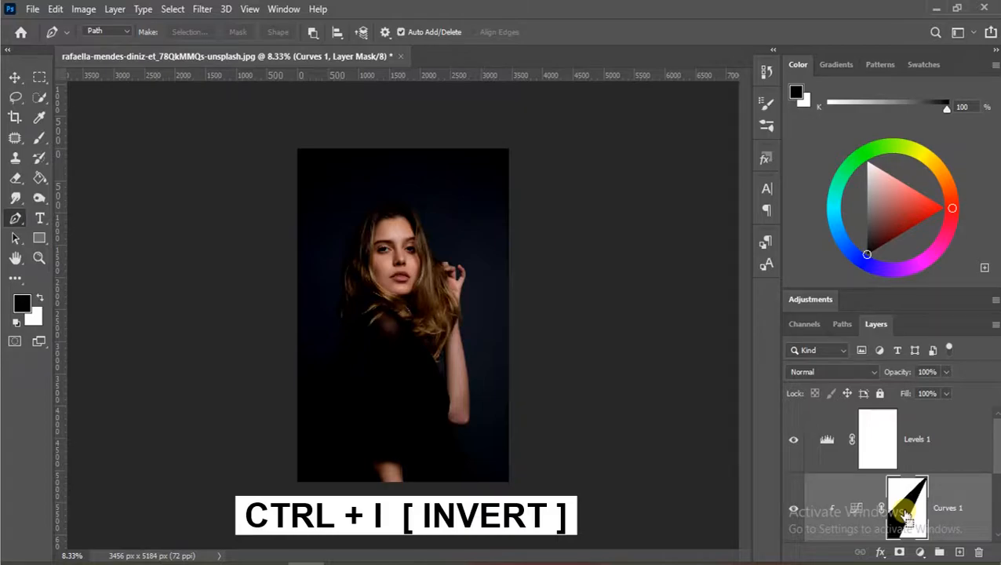
{"action": "key", "text": "ctrl+i"}
{"action": "key", "text": "i"}
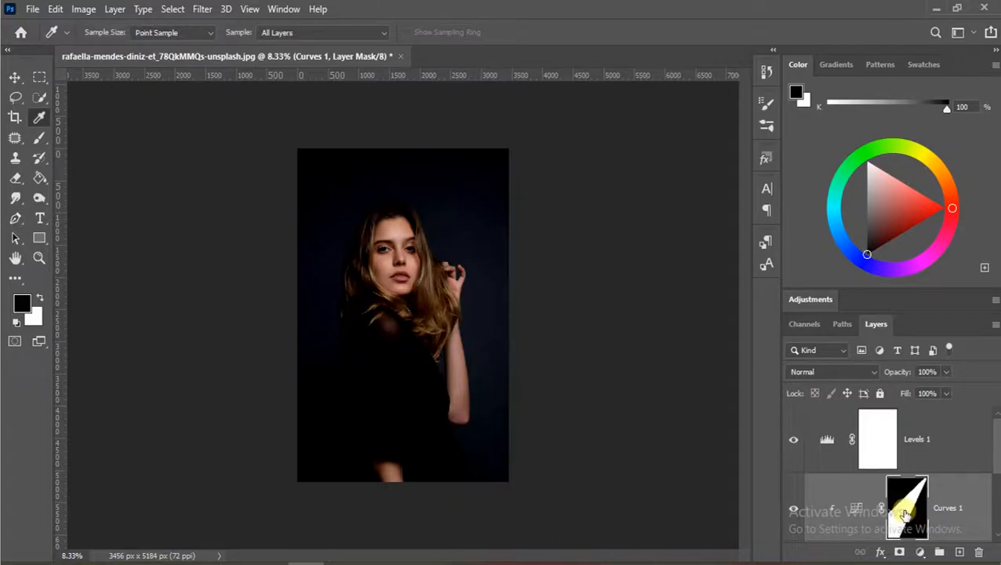
Step: Raise the midpoint of the Curves 1 RGB curve slightly to brighten the diagonal beam
{"action": "double_click", "coordinate": [832, 512]}
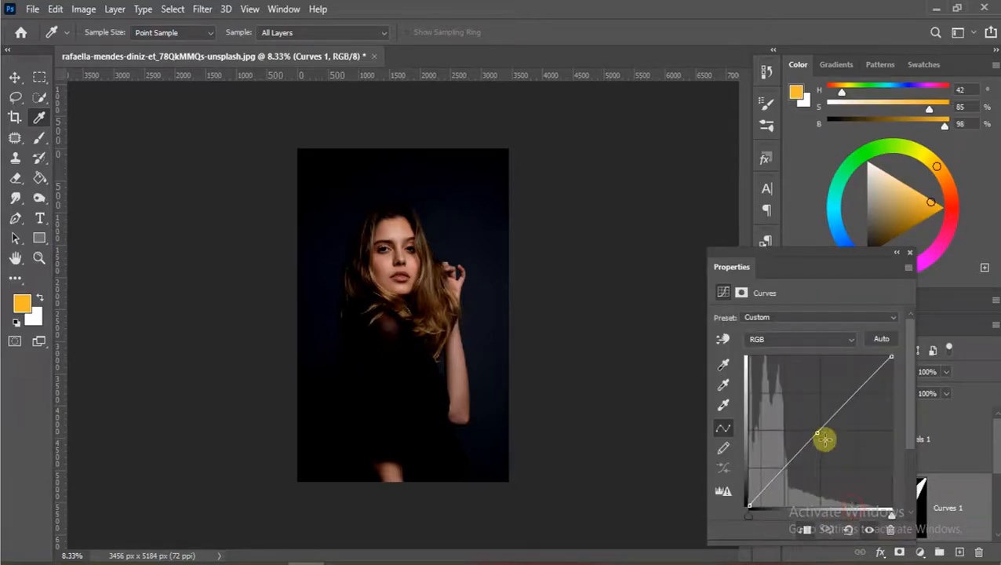
{"action": "mouse_move", "coordinate": [815, 431]}
{"action": "left_mouse_down"}
{"action": "mouse_move", "coordinate": [808, 420]}
{"action": "mouse_move", "coordinate": [815, 423]}
{"action": "left_mouse_up"}
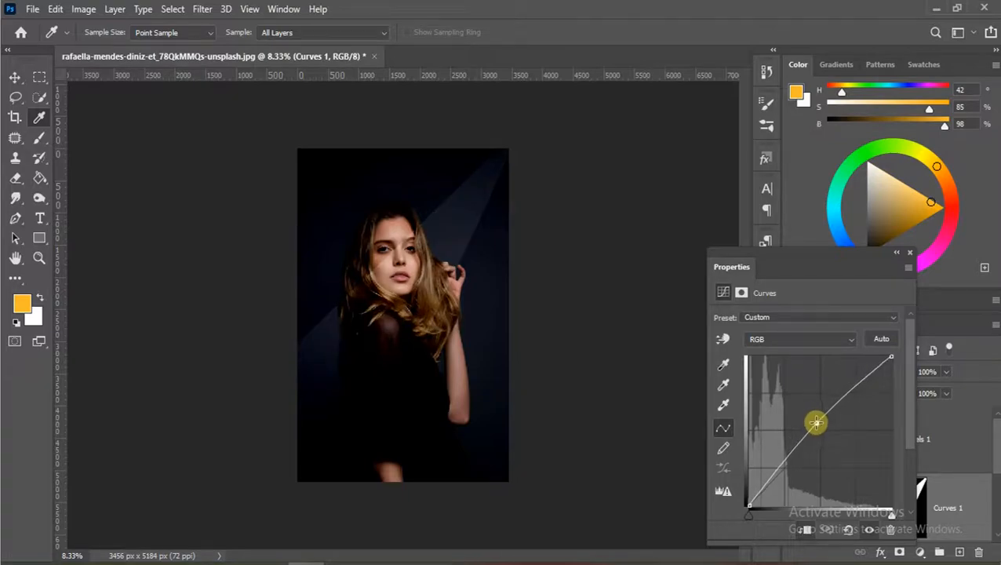
{"action": "left_click", "coordinate": [720, 338]}
{"action": "left_click", "coordinate": [415, 270]}
{"action": "mouse_move", "coordinate": [418, 269]}
{"action": "left_mouse_down"}
{"action": "mouse_move", "coordinate": [427, 251]}
{"action": "mouse_move", "coordinate": [424, 266]}
{"action": "left_mouse_up"}
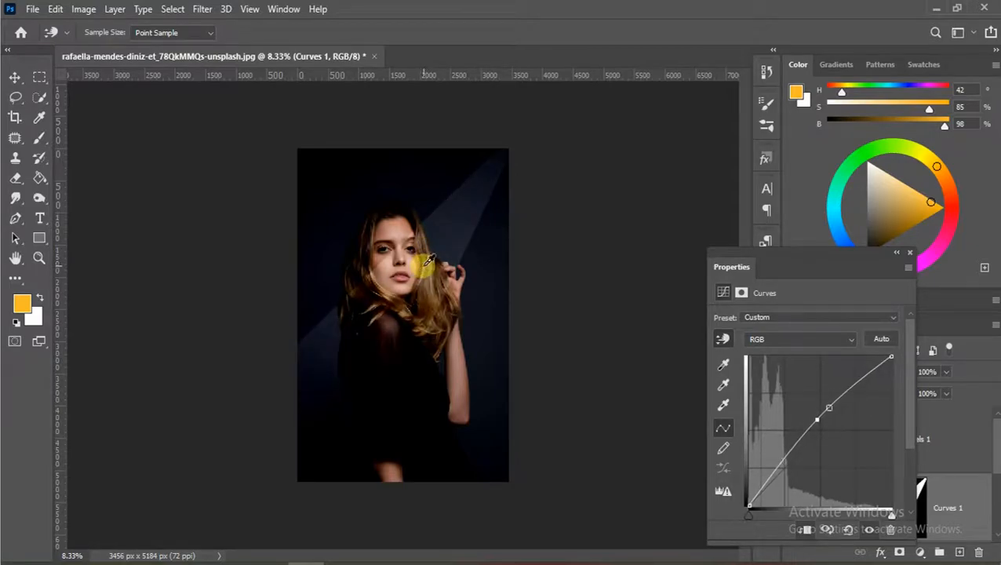
{"action": "left_click", "coordinate": [906, 254]}
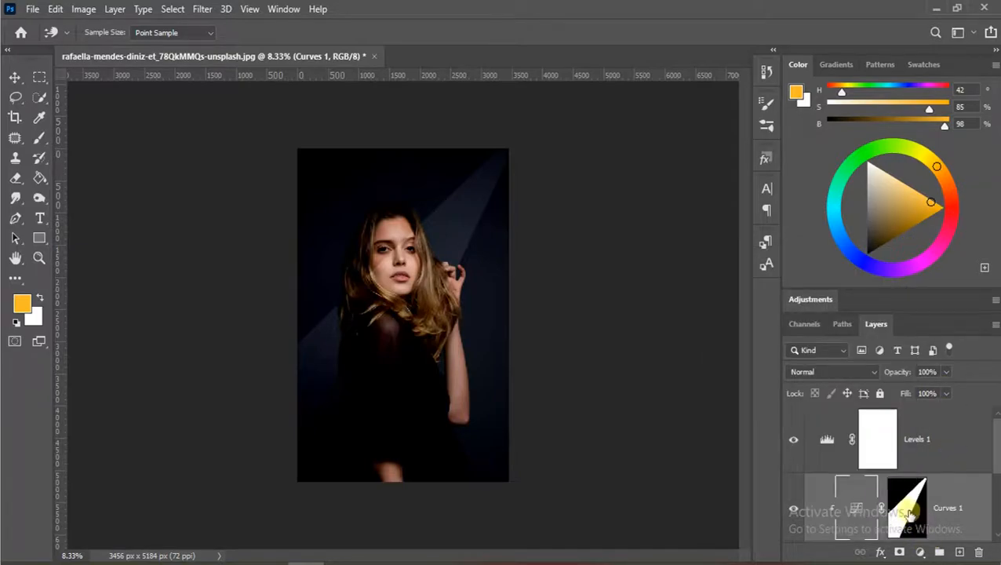
Step: Load the Curves 1 mask as a selection and add a Color Balance adjustment layer masked by it
{"action": "left_click", "coordinate": [908, 512], "text": "ctrl"}
{"action": "left_click", "coordinate": [920, 552]}
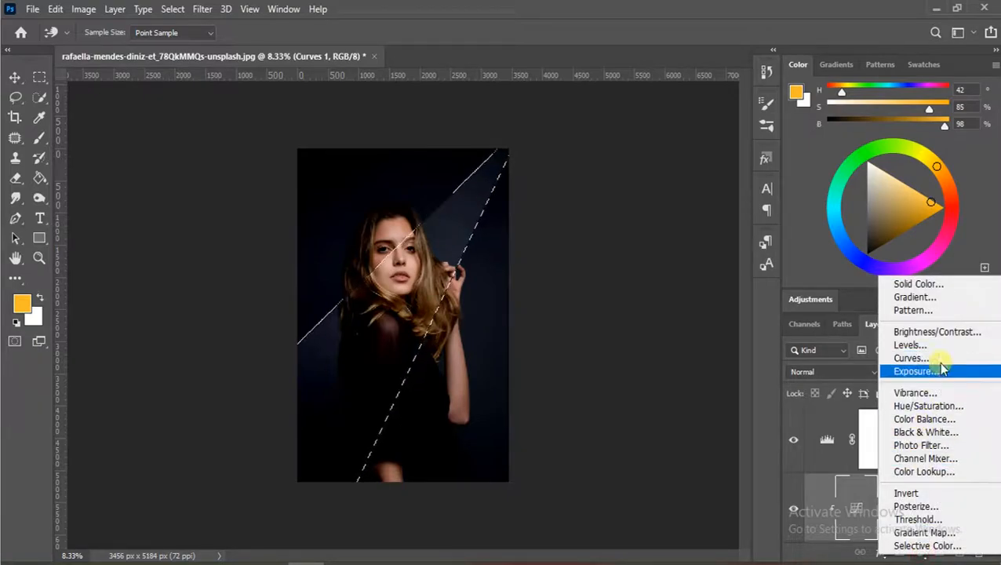
{"action": "left_click", "coordinate": [926, 419]}
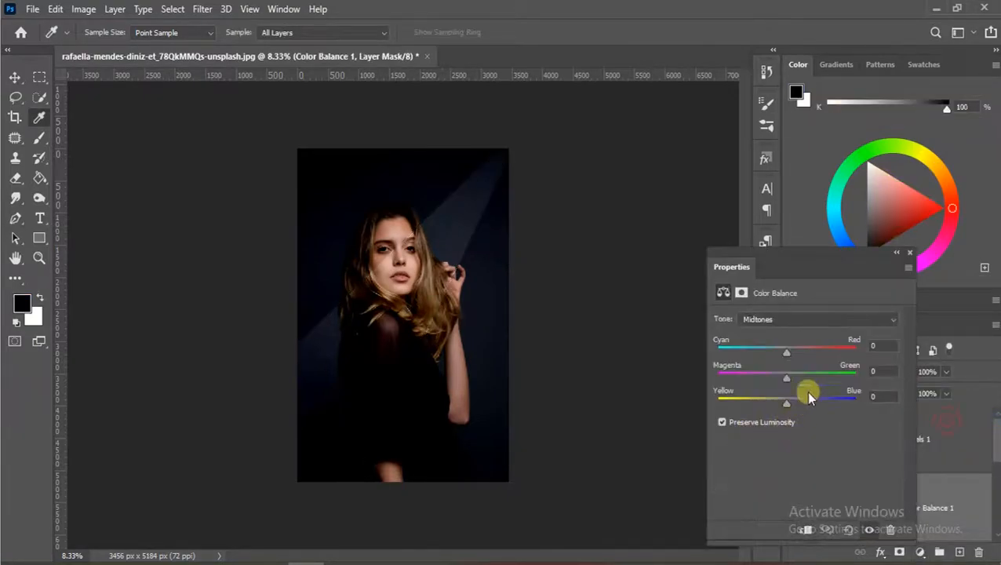
Step: Set the Color Balance midtones to Cyan-Red +100, Magenta-Green +10 and Yellow-Blue -100 for an orange beam
{"action": "left_click_drag", "start_coordinate": [787, 353], "coordinate": [880, 356]}
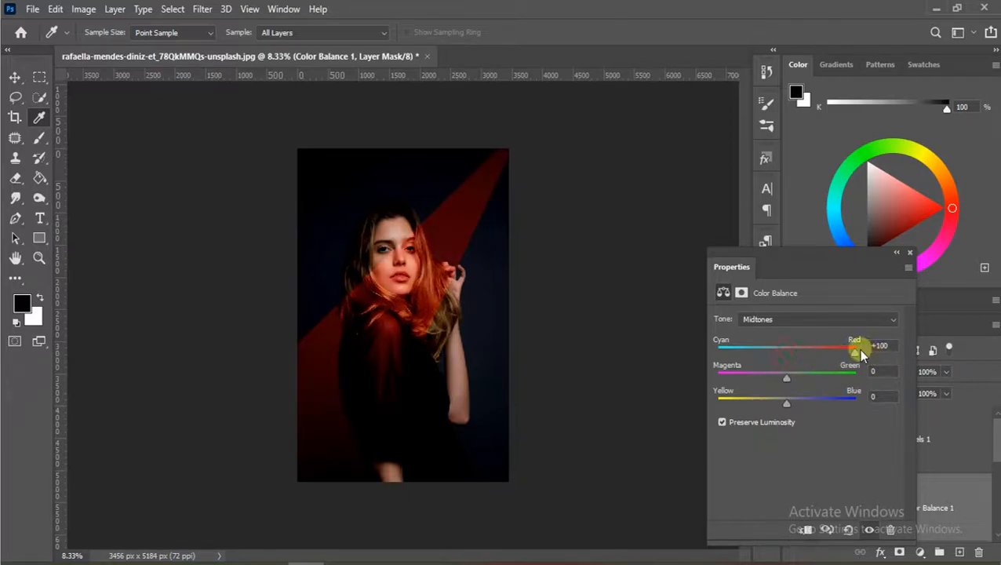
{"action": "left_click_drag", "start_coordinate": [787, 403], "coordinate": [663, 404]}
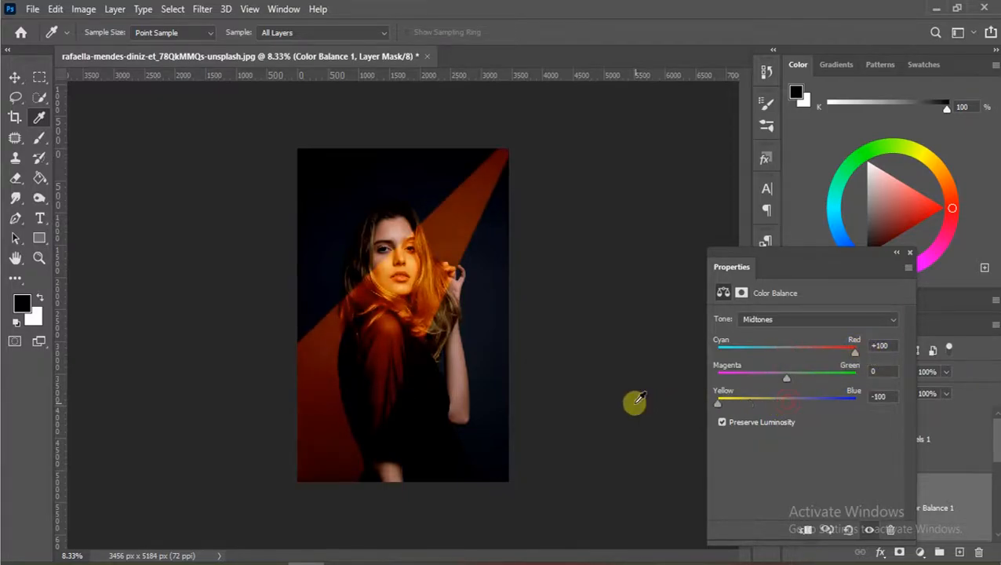
{"action": "left_click_drag", "start_coordinate": [786, 379], "coordinate": [803, 381]}
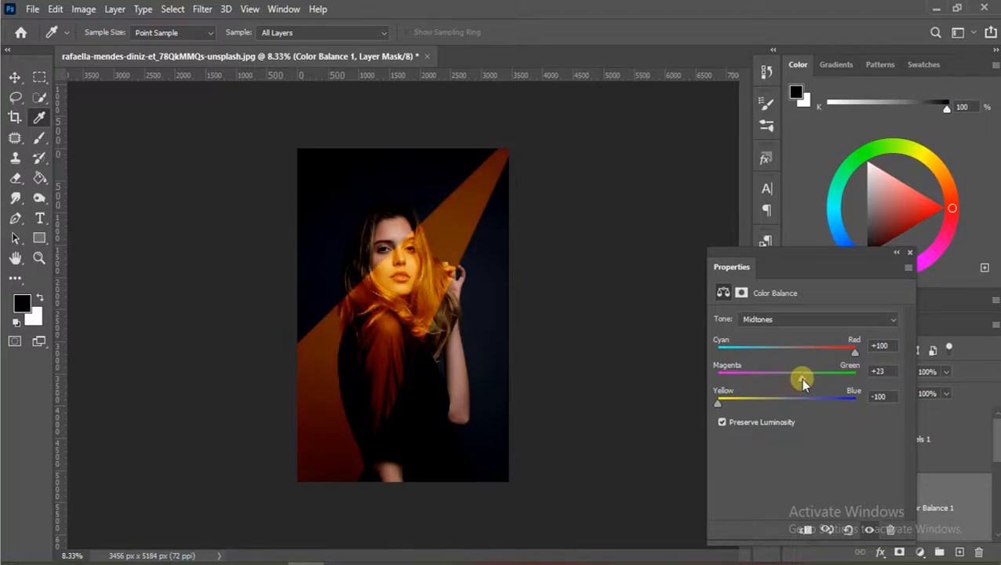
{"action": "left_click", "coordinate": [875, 373]}
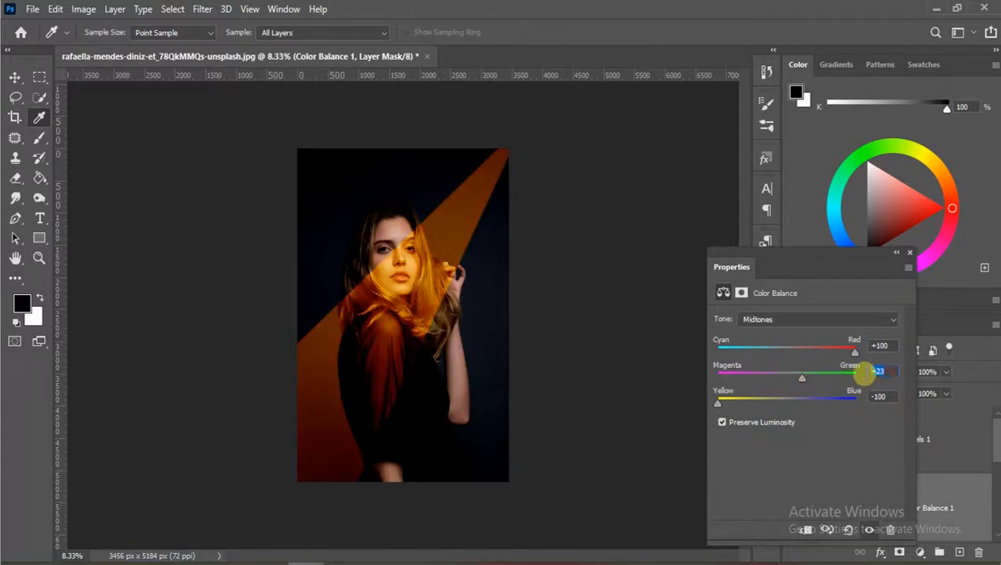
{"action": "type", "text": "20"}
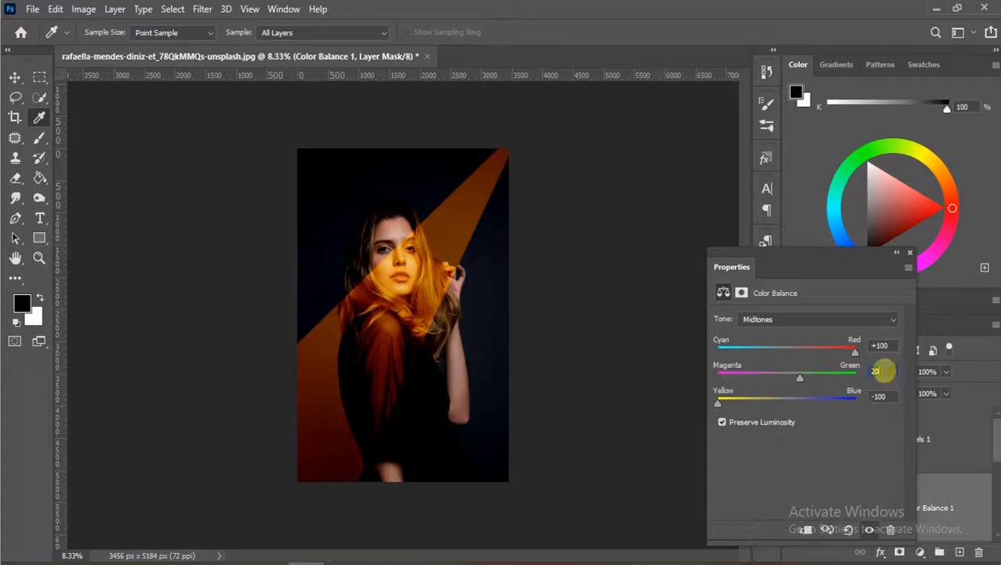
{"action": "key", "text": "Return"}
{"action": "type", "text": "10"}
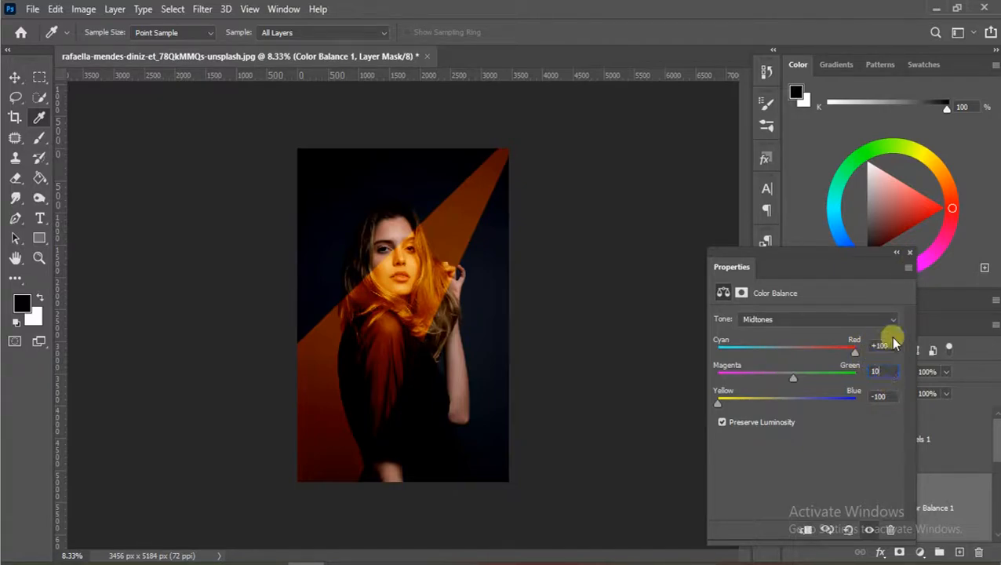
{"action": "left_click", "coordinate": [908, 259]}
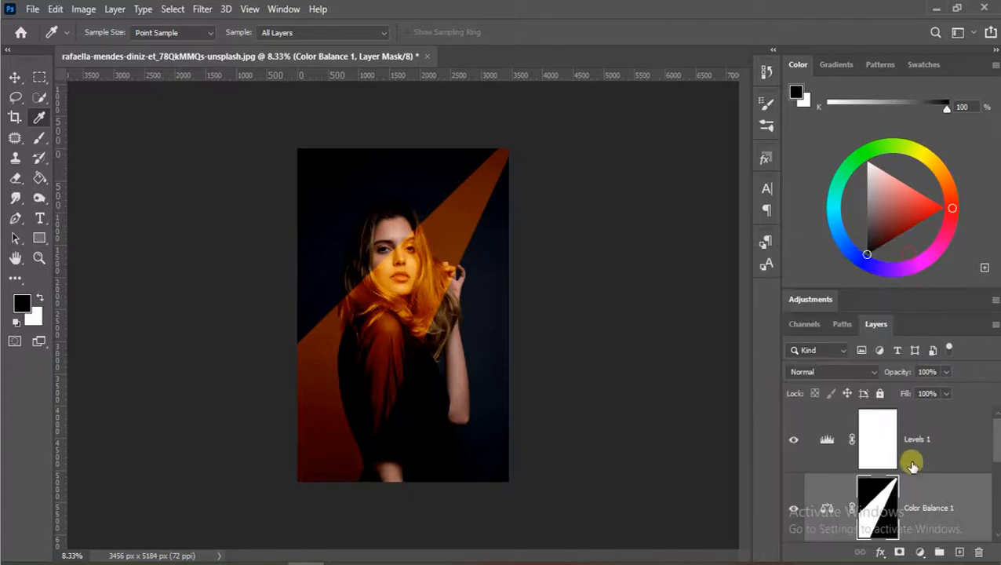
Step: Clip the Color Balance 1 adjustment to the layer below it
{"action": "left_click_drag", "start_coordinate": [916, 487], "coordinate": [907, 510]}
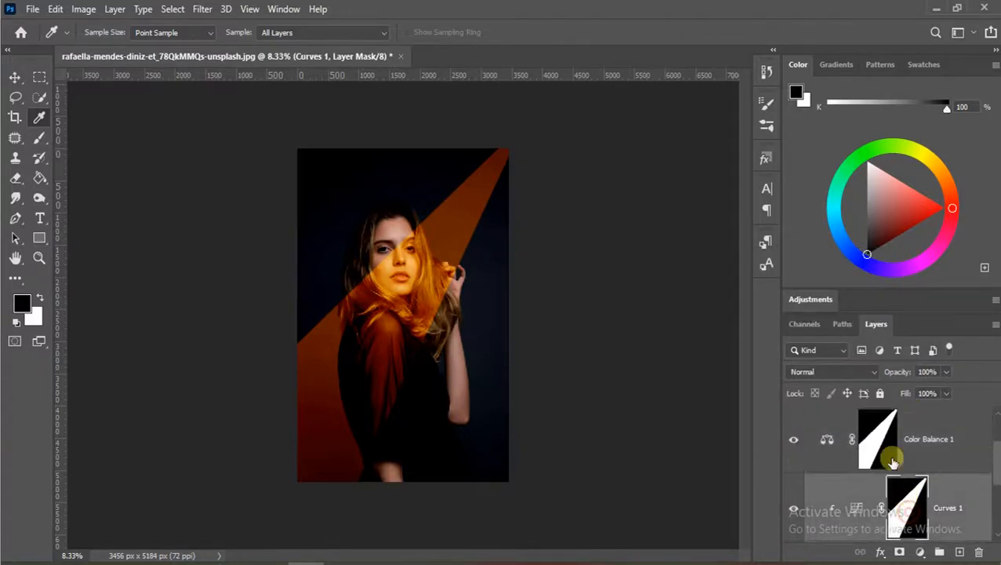
{"action": "double_click", "coordinate": [826, 439]}
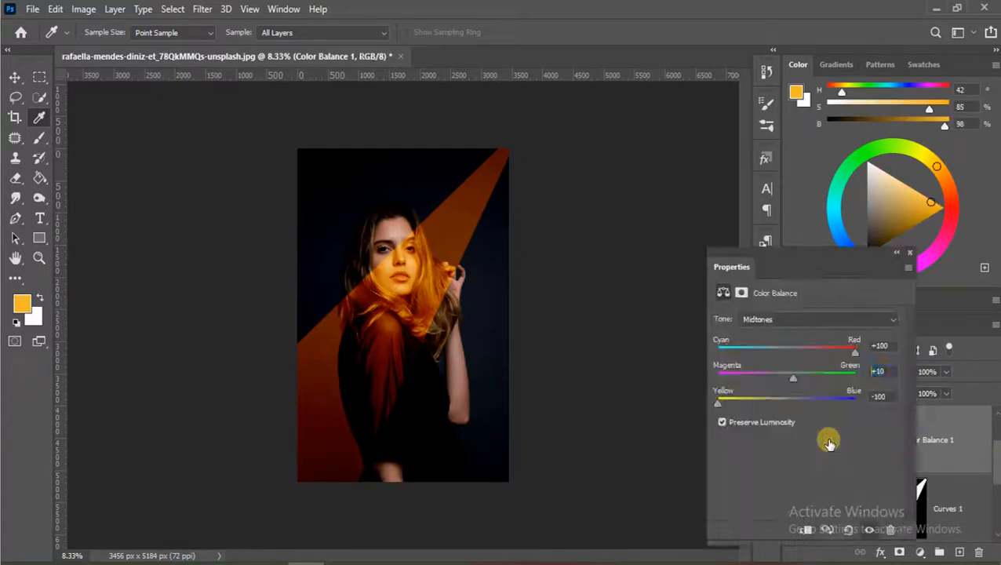
{"action": "left_click", "coordinate": [807, 532]}
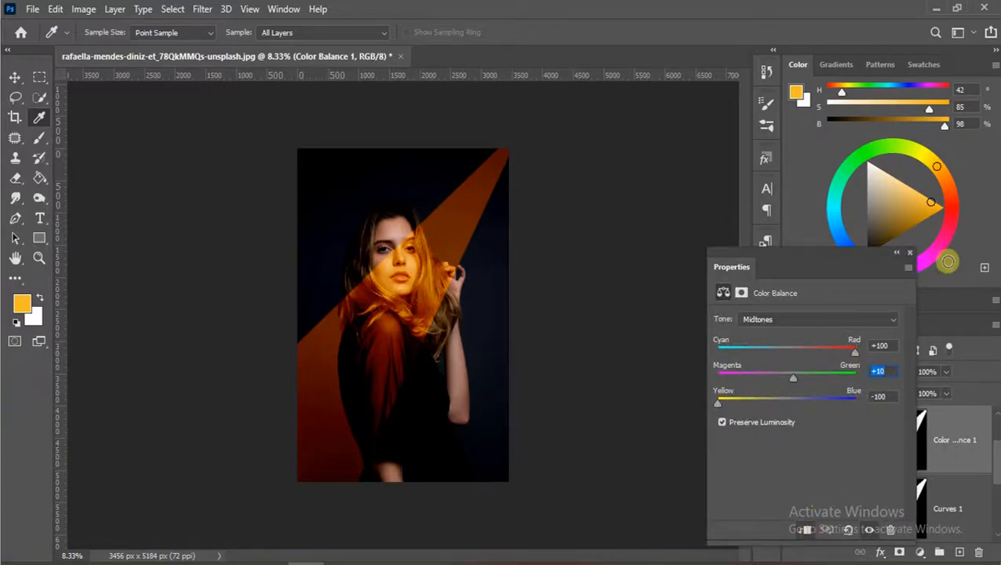
{"action": "left_click", "coordinate": [908, 253]}
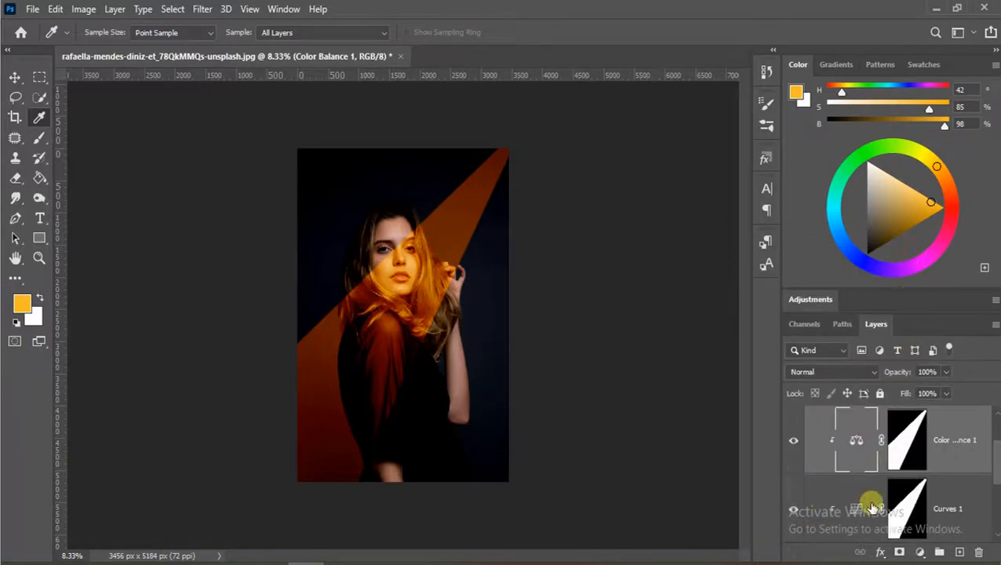
Step: Reopen the Curves 1 adjustment and lift its RGB curve point further to brighten the orange beam
{"action": "scroll", "coordinate": [863, 506], "scroll_direction": "down", "scroll_amount": 1}
{"action": "double_click", "coordinate": [855, 442]}
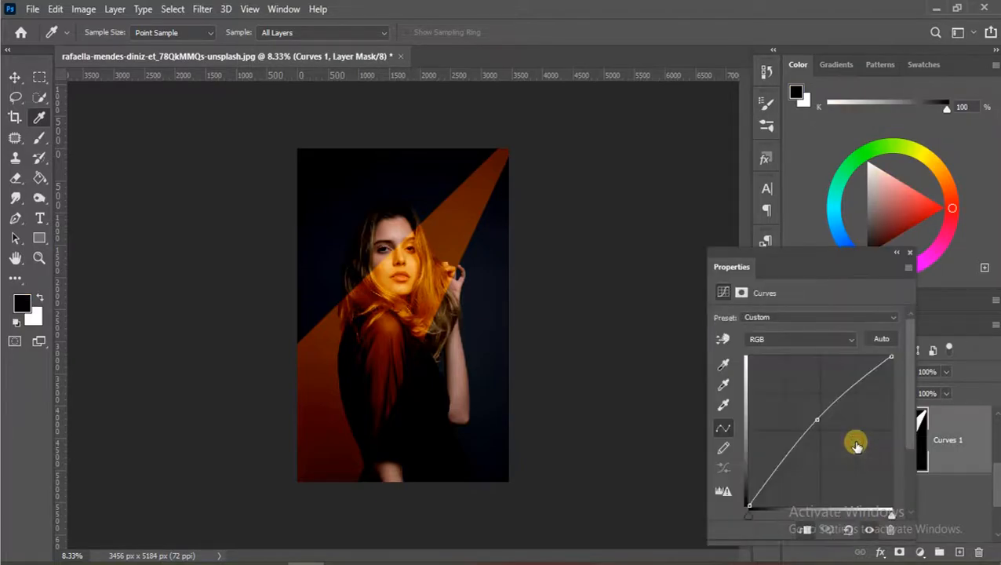
{"action": "left_click_drag", "start_coordinate": [813, 413], "coordinate": [813, 414]}
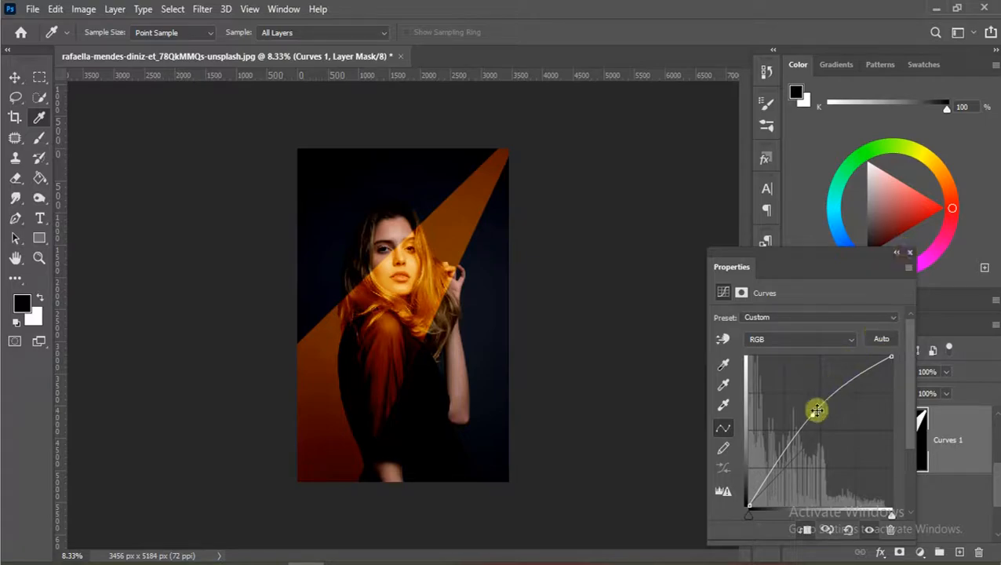
{"action": "left_click_drag", "start_coordinate": [811, 416], "coordinate": [809, 410]}
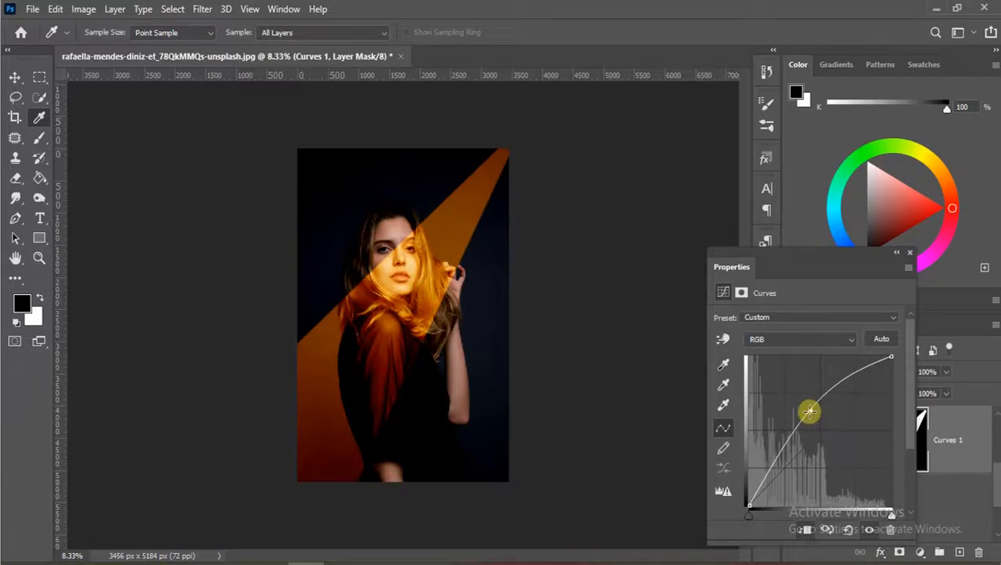
{"action": "left_click", "coordinate": [909, 252]}
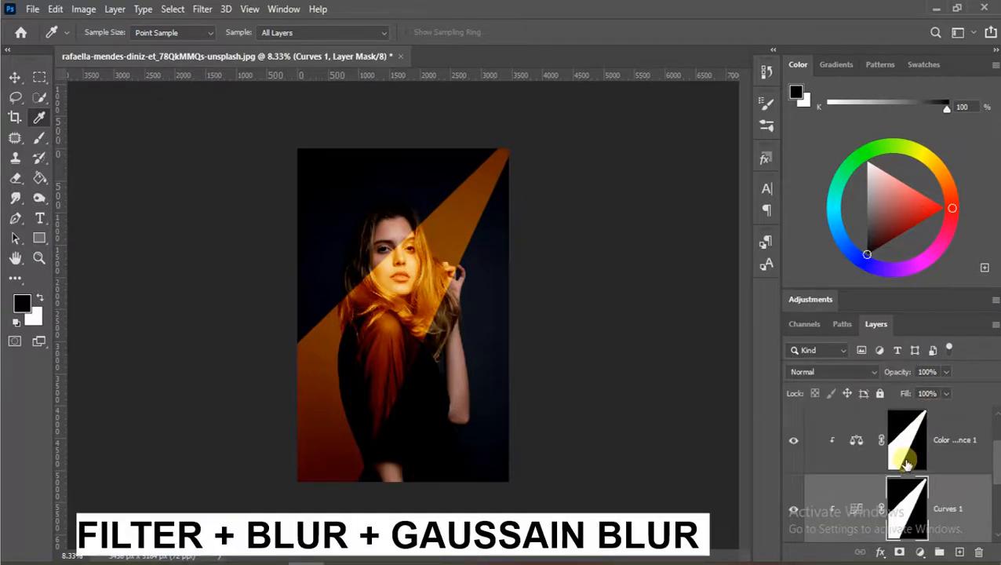
Step: Soften the Color Balance 1 layer mask with a Gaussian Blur of radius 100 pixels
{"action": "left_click", "coordinate": [906, 465]}
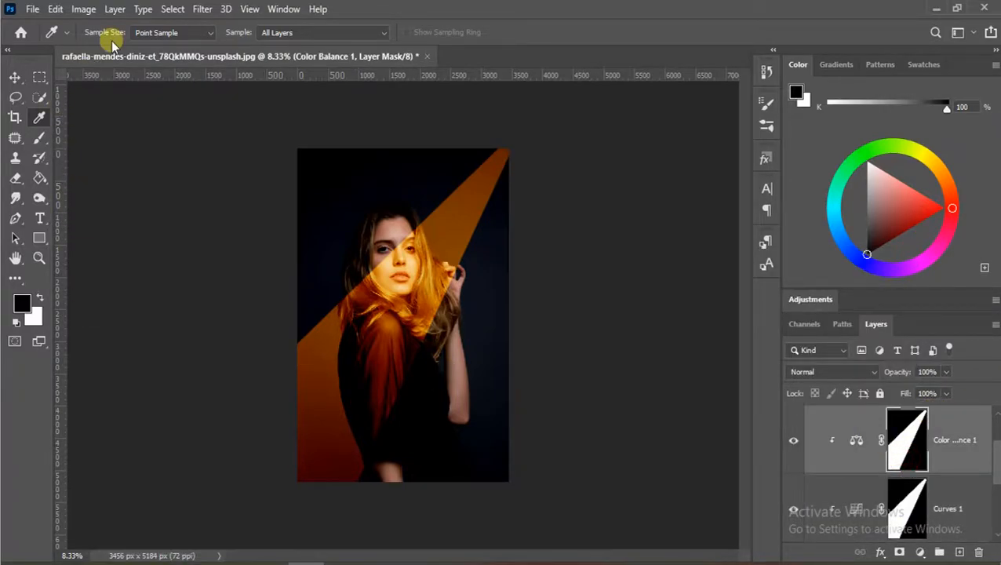
{"action": "left_click", "coordinate": [201, 9]}
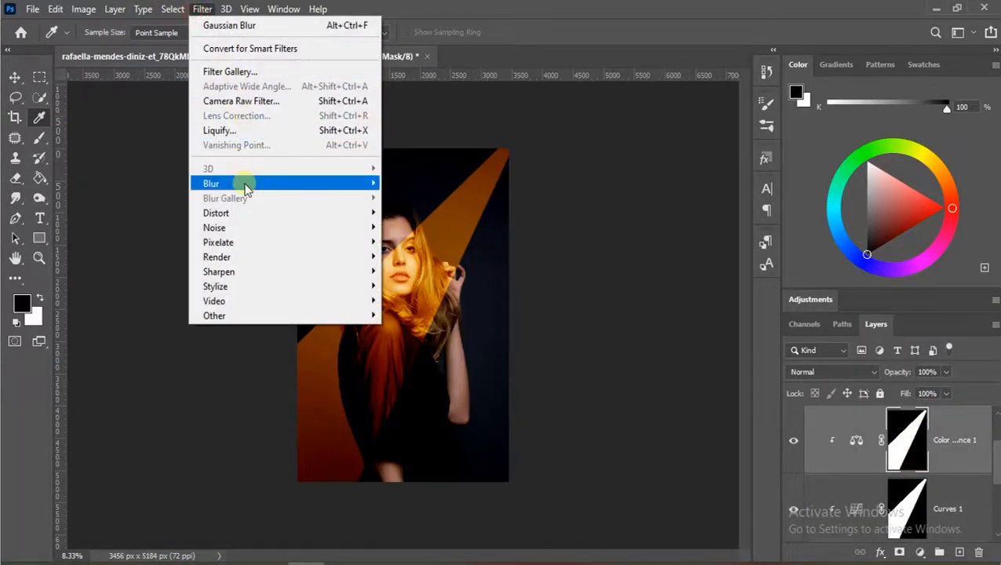
{"action": "mouse_move", "coordinate": [261, 185]}
{"action": "left_click", "coordinate": [421, 240]}
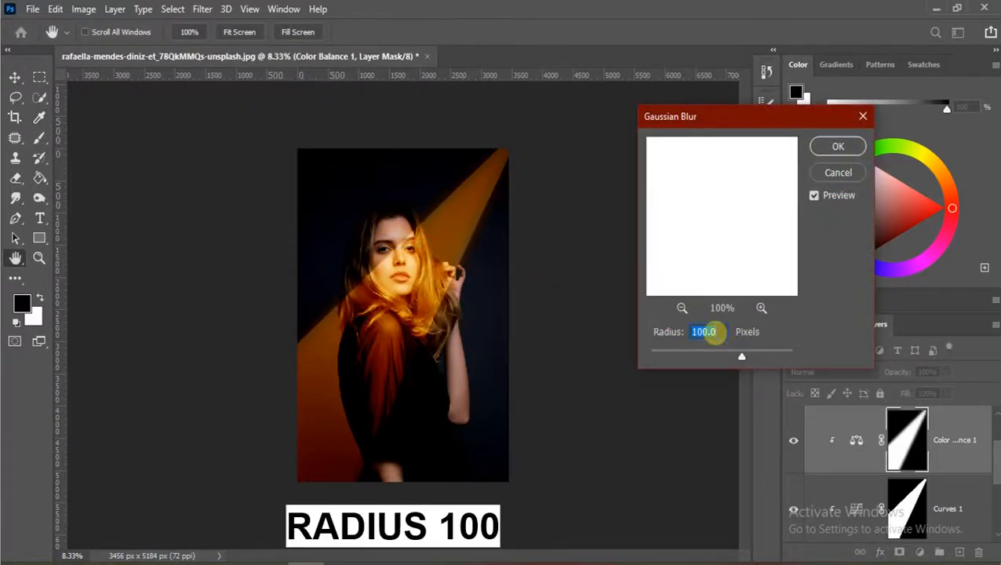
{"action": "left_click", "coordinate": [836, 146]}
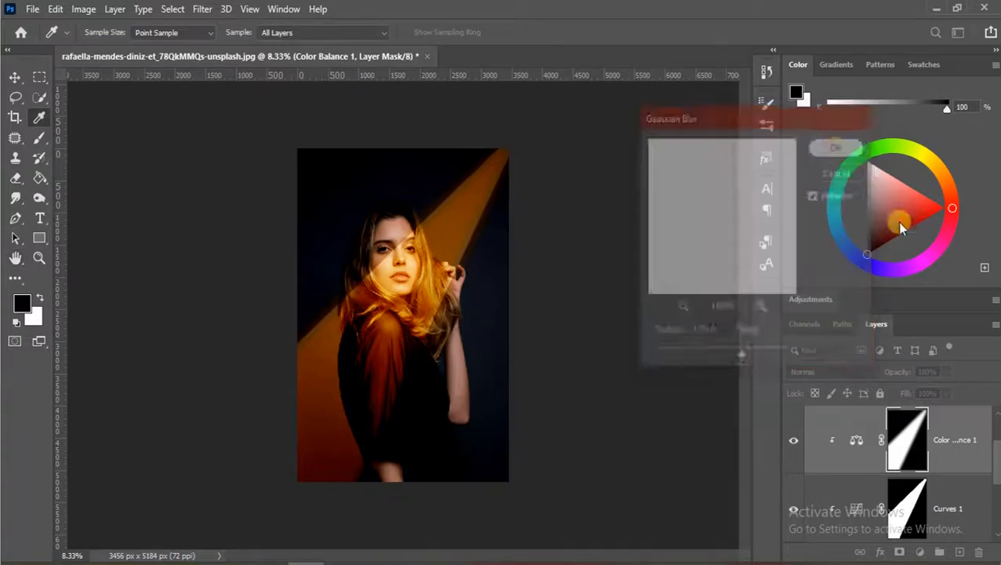
Step: Apply a Gaussian Blur with a radius of 100 pixels to the Curves 1 layer mask
{"action": "left_click", "coordinate": [895, 493]}
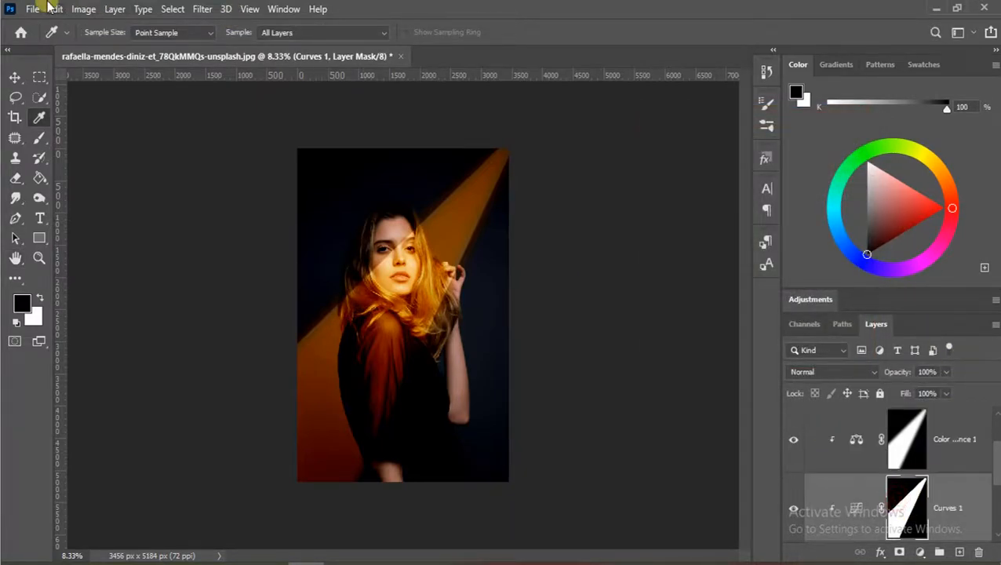
{"action": "left_click", "coordinate": [201, 9]}
{"action": "mouse_move", "coordinate": [313, 188]}
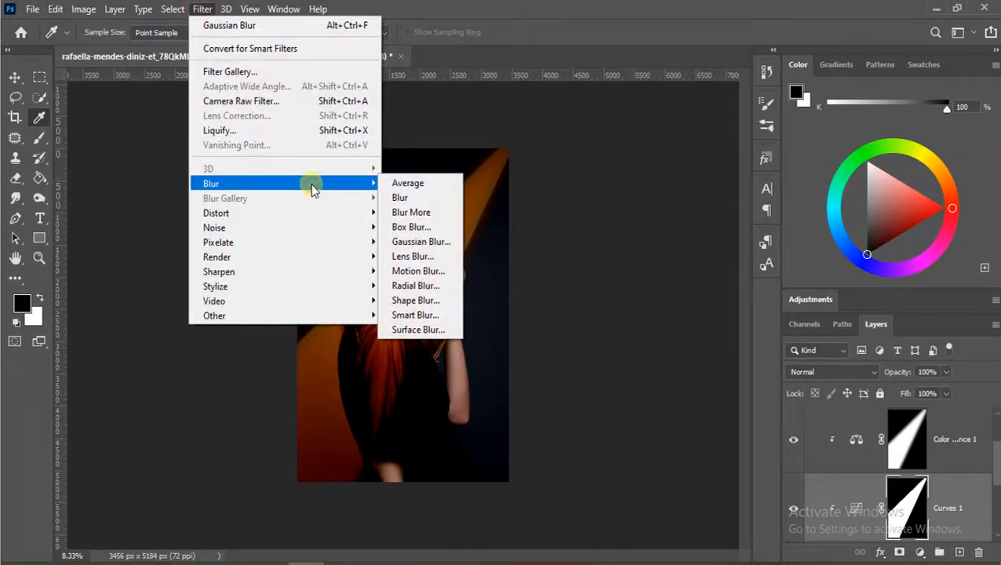
{"action": "left_click", "coordinate": [447, 244]}
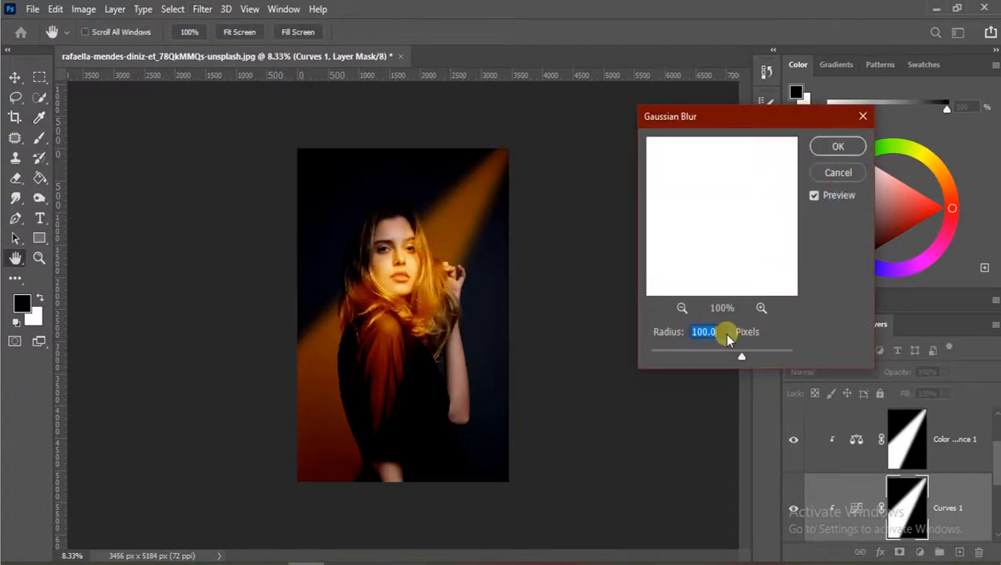
{"action": "left_click", "coordinate": [836, 149]}
{"action": "key", "text": "i"}
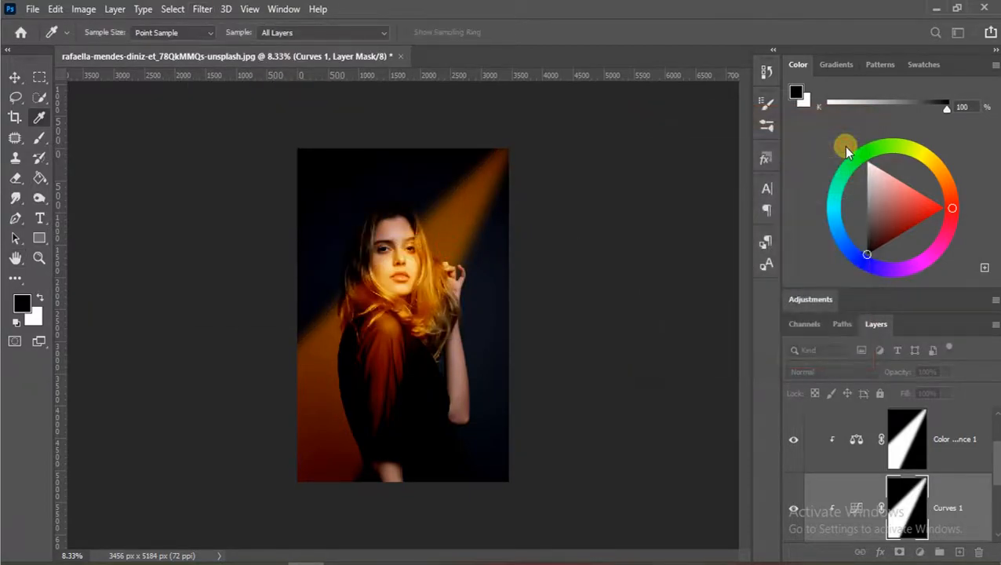
Step: Reopen the Levels 1 adjustment and raise its black input level to 58 to deepen the shadows
{"action": "scroll", "coordinate": [924, 523], "scroll_direction": "down", "scroll_amount": 2}
{"action": "scroll", "coordinate": [924, 523], "scroll_direction": "up", "scroll_amount": 3}
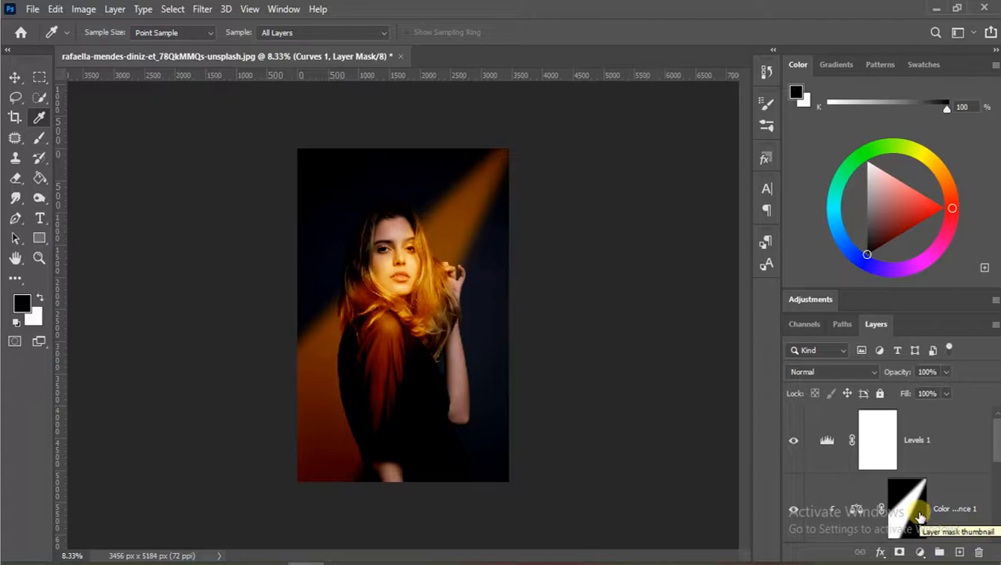
{"action": "key", "text": "ctrl+plus"}
{"action": "key", "text": "ctrl+plus"}
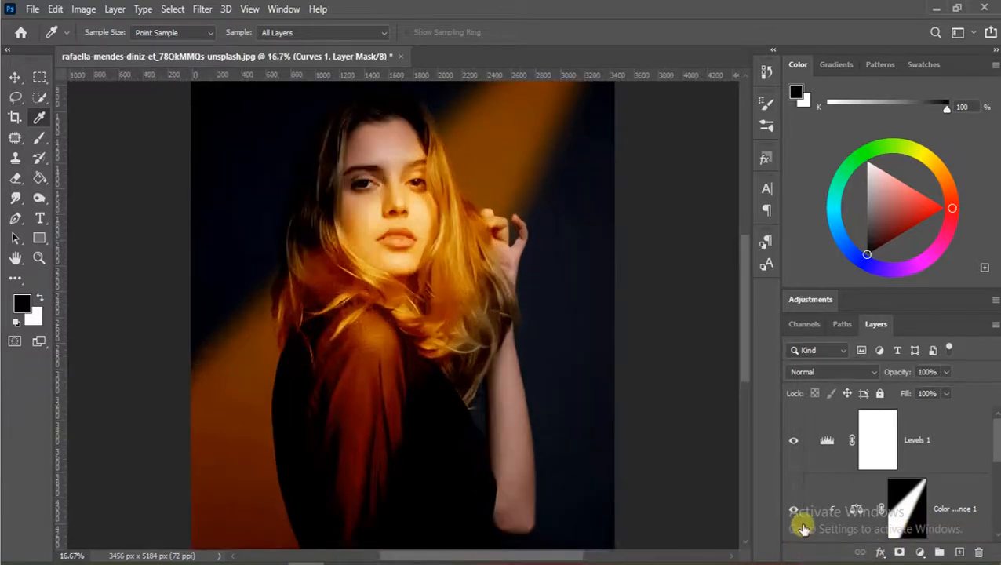
{"action": "key", "text": "ctrl+minus"}
{"action": "key", "text": "ctrl+minus"}
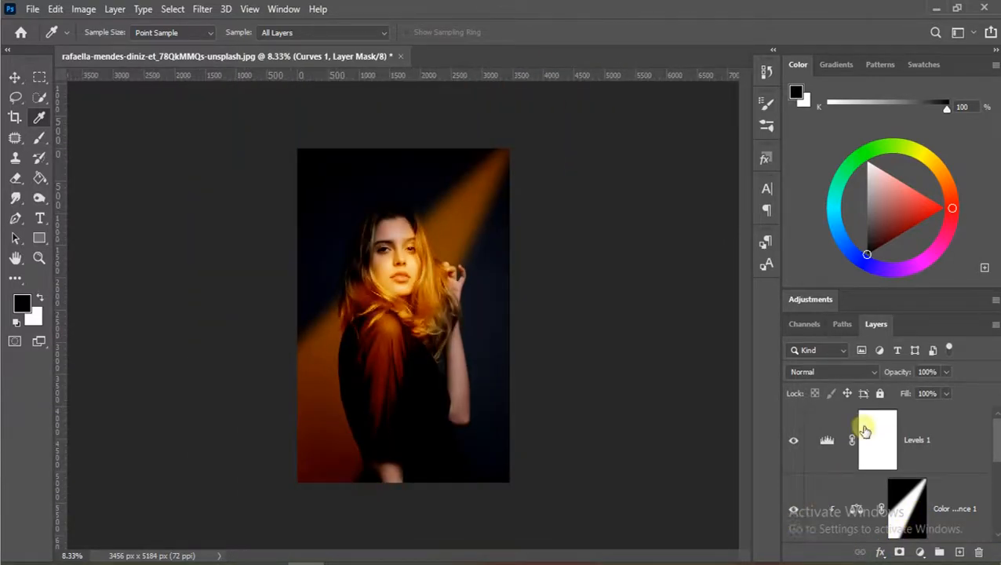
{"action": "double_click", "coordinate": [825, 441]}
{"action": "left_click_drag", "start_coordinate": [737, 430], "coordinate": [774, 434]}
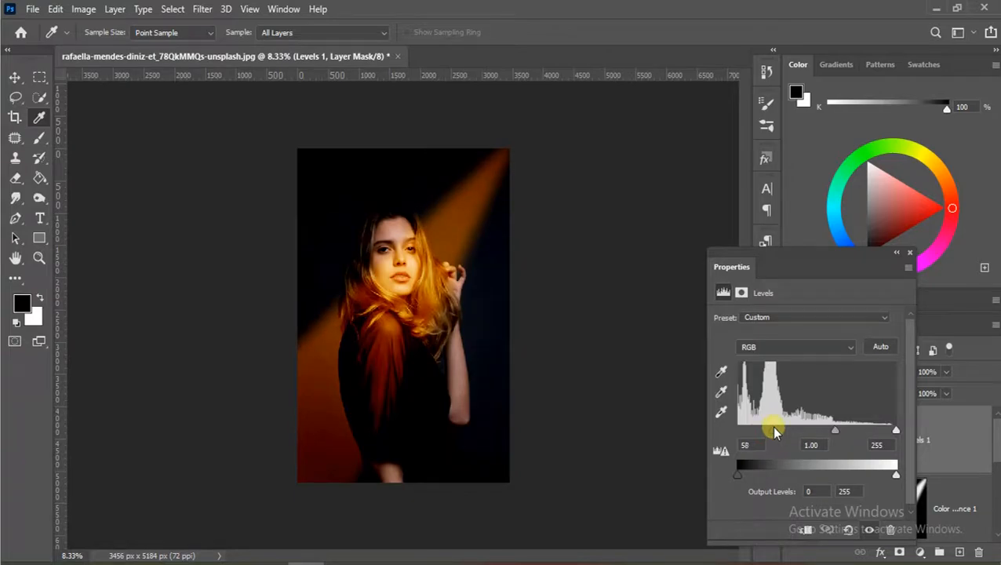
Step: Lower the black input level of the Levels 1 adjustment to 53 and close its properties
{"action": "left_click_drag", "start_coordinate": [774, 430], "coordinate": [771, 430]}
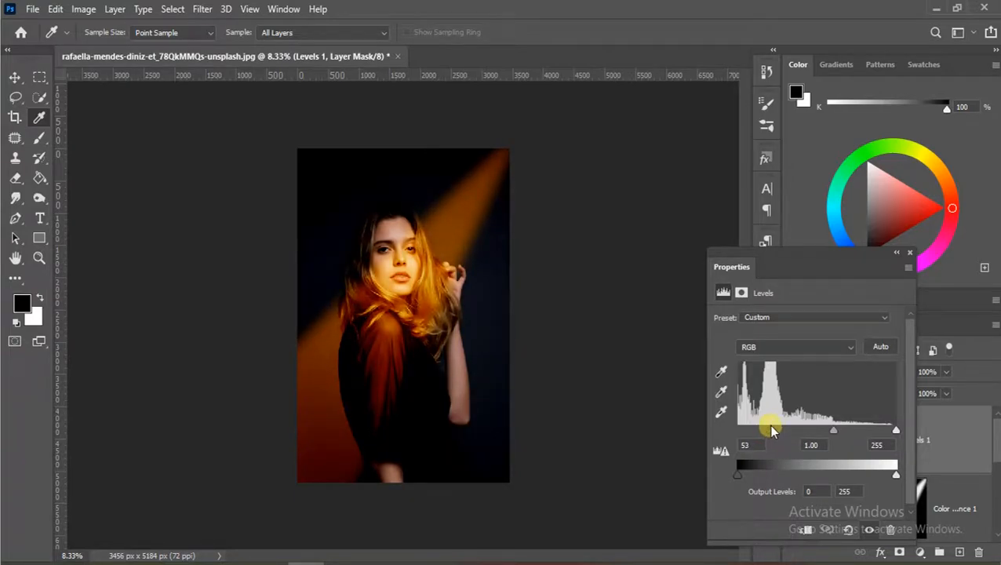
{"action": "left_click", "coordinate": [909, 256]}
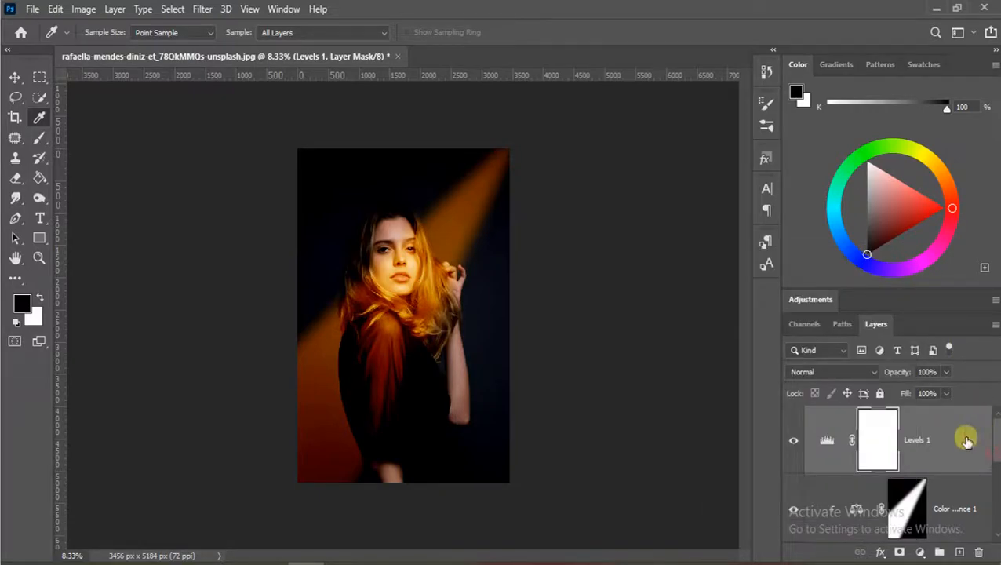
Step: Stamp all visible layers into a new top layer and hide the layers between it and the Background
{"action": "scroll", "coordinate": [923, 517], "scroll_direction": "down", "scroll_amount": 3}
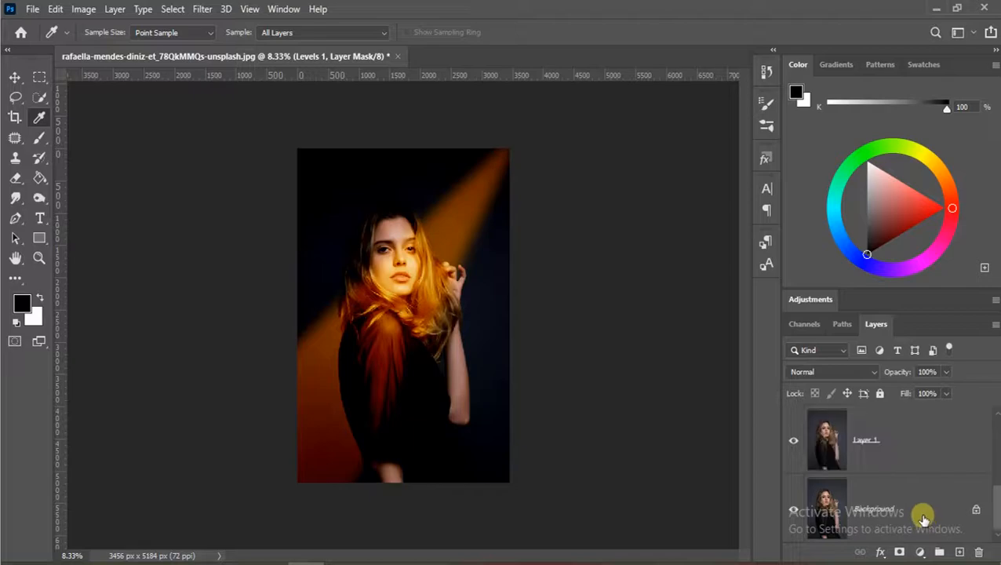
{"action": "scroll", "coordinate": [904, 464], "scroll_direction": "up", "scroll_amount": 3}
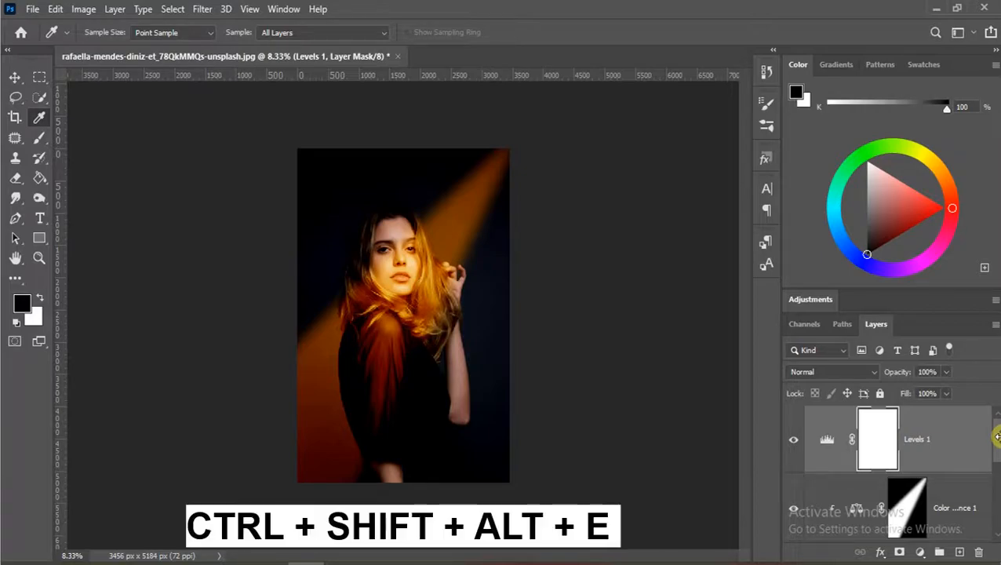
{"action": "key", "text": "ctrl+shift+alt+e"}
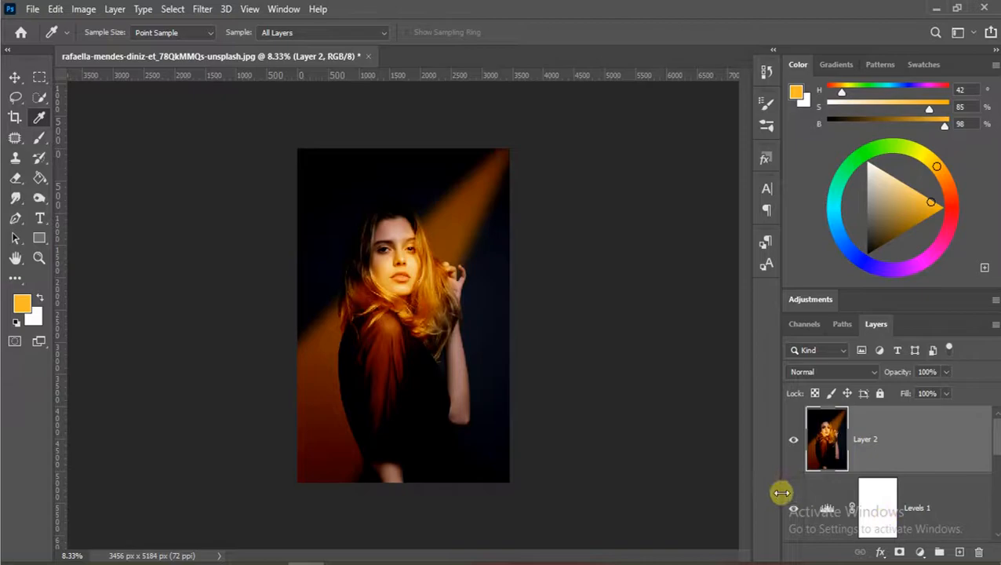
{"action": "scroll", "coordinate": [794, 512], "scroll_direction": "down", "scroll_amount": 2}
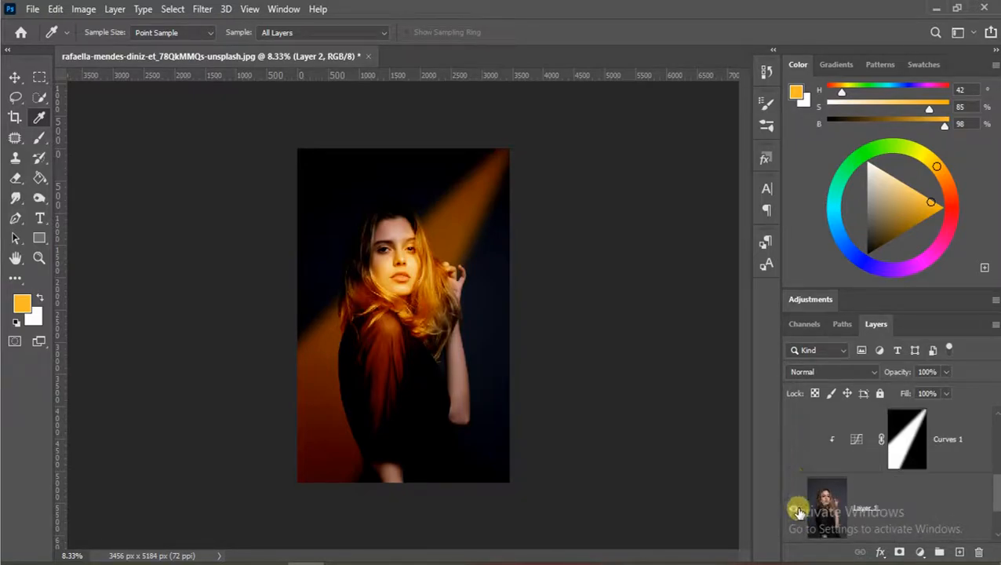
{"action": "scroll", "coordinate": [796, 518], "scroll_direction": "up", "scroll_amount": 2}
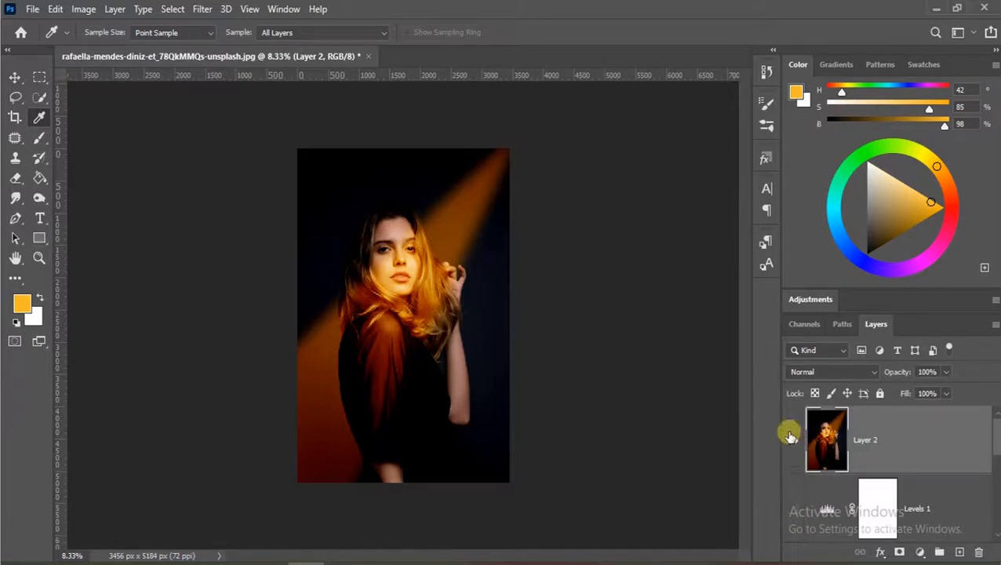
Step: Toggle the visibility of Layer 2 to compare the whole edited portrait with the original
{"action": "key", "text": "ctrl+plus"}
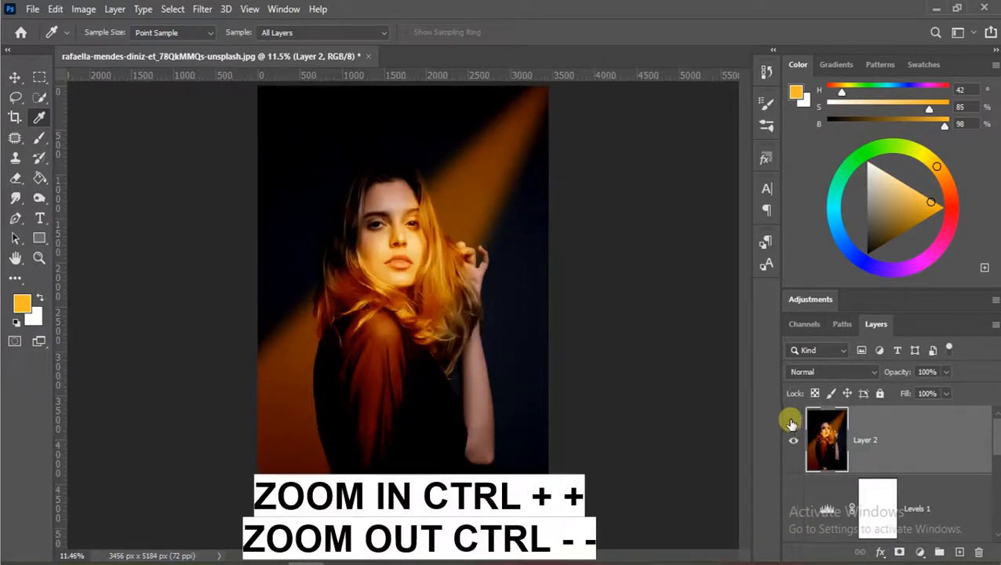
{"action": "left_click", "coordinate": [789, 441]}
{"action": "left_click", "coordinate": [788, 442]}
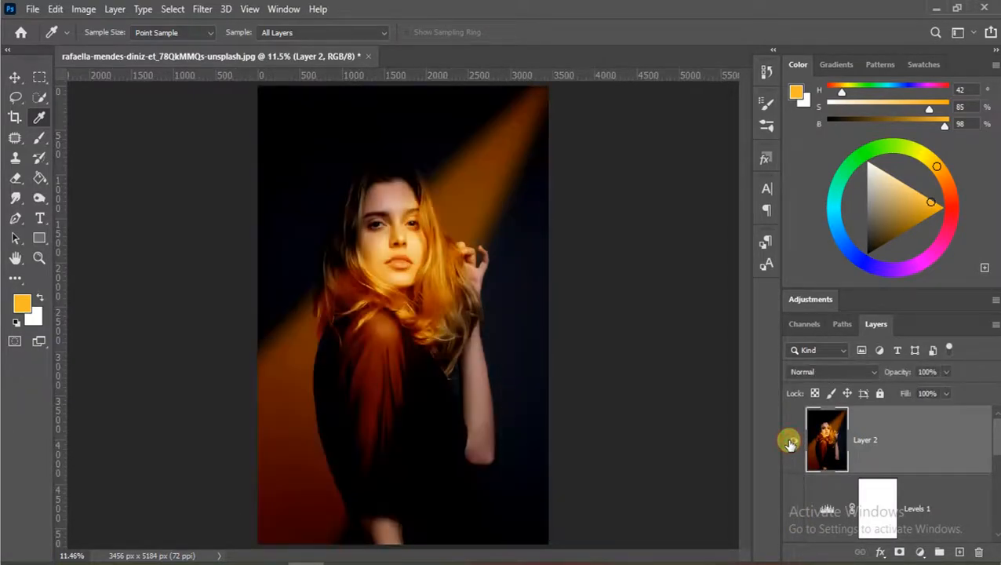
{"action": "left_click", "coordinate": [790, 443]}
{"action": "left_click", "coordinate": [789, 443]}
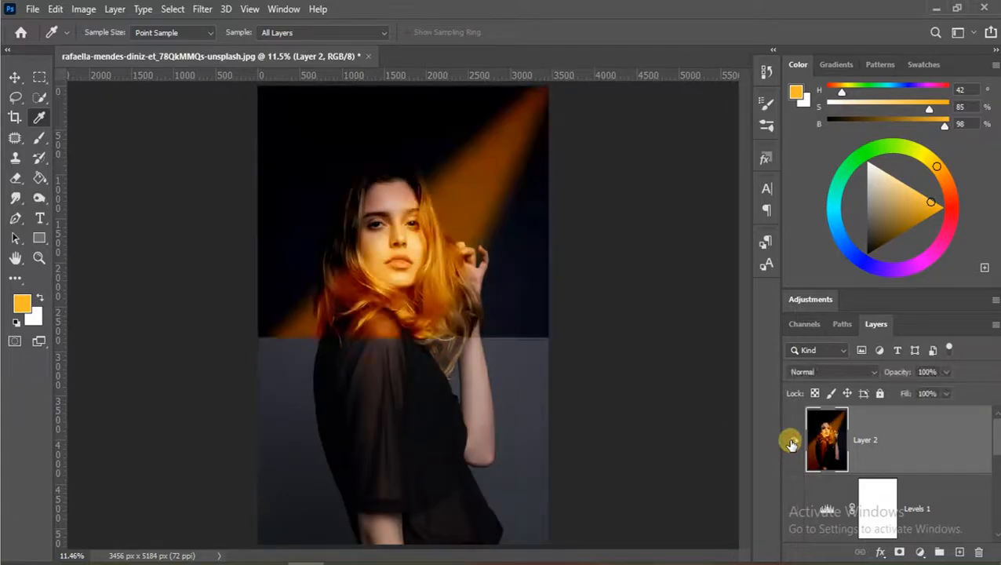
Step: Examine the face at 50% magnification, switching Layer 2 off and on to compare the orange lighting with the original
{"action": "key", "text": "ctrl+plus"}
{"action": "key", "text": "ctrl+plus"}
{"action": "key", "text": "ctrl+plus"}
{"action": "key", "text": "ctrl+plus"}
{"action": "key", "text": "ctrl+plus"}
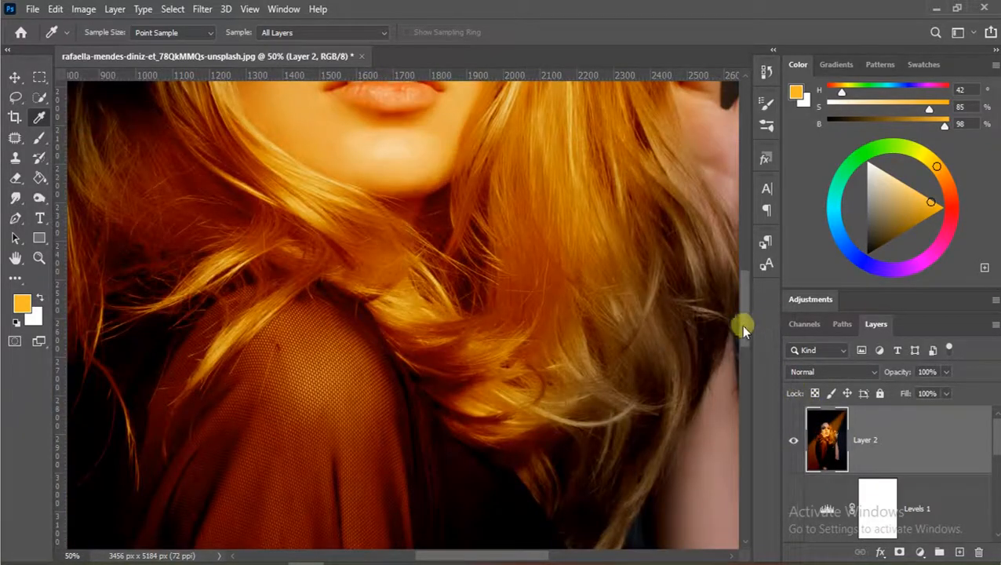
{"action": "left_click_drag", "start_coordinate": [742, 325], "coordinate": [729, 276]}
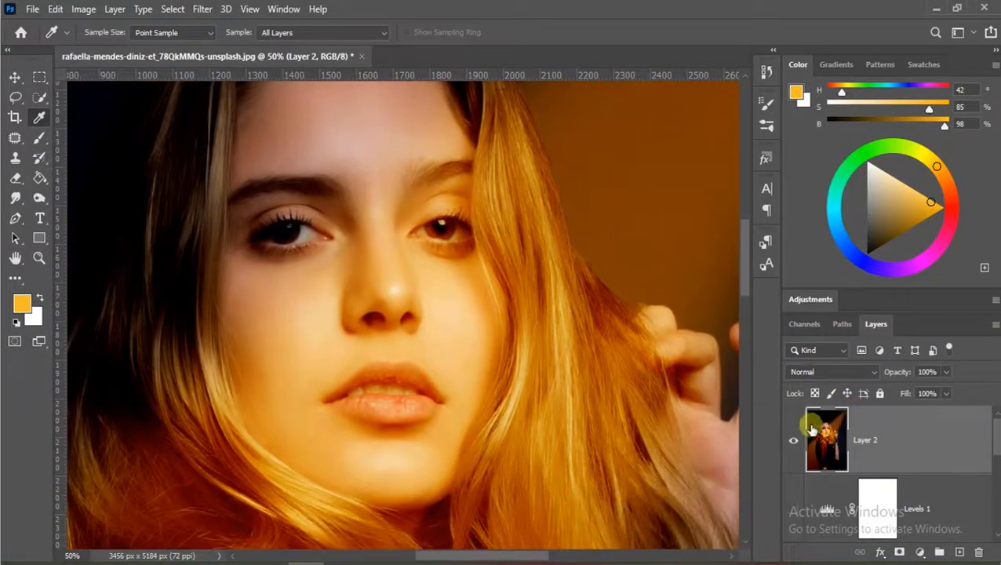
{"action": "left_click", "coordinate": [795, 444]}
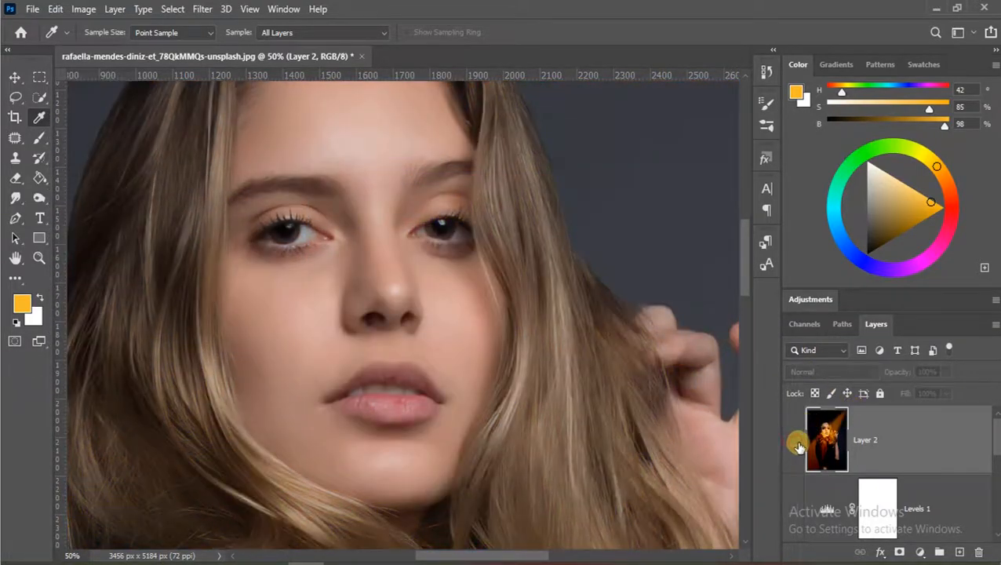
{"action": "left_click", "coordinate": [796, 444]}
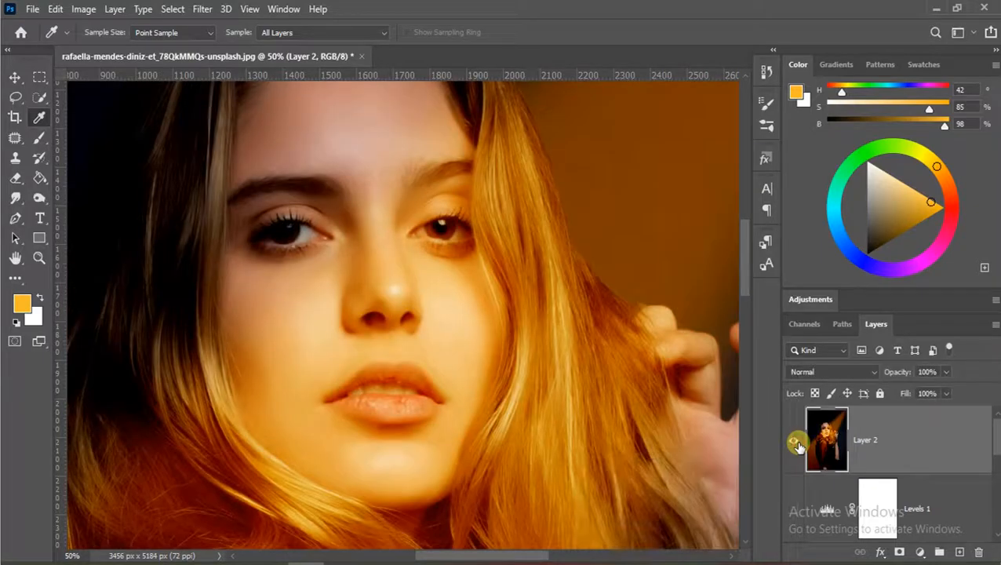
{"action": "left_click", "coordinate": [796, 445]}
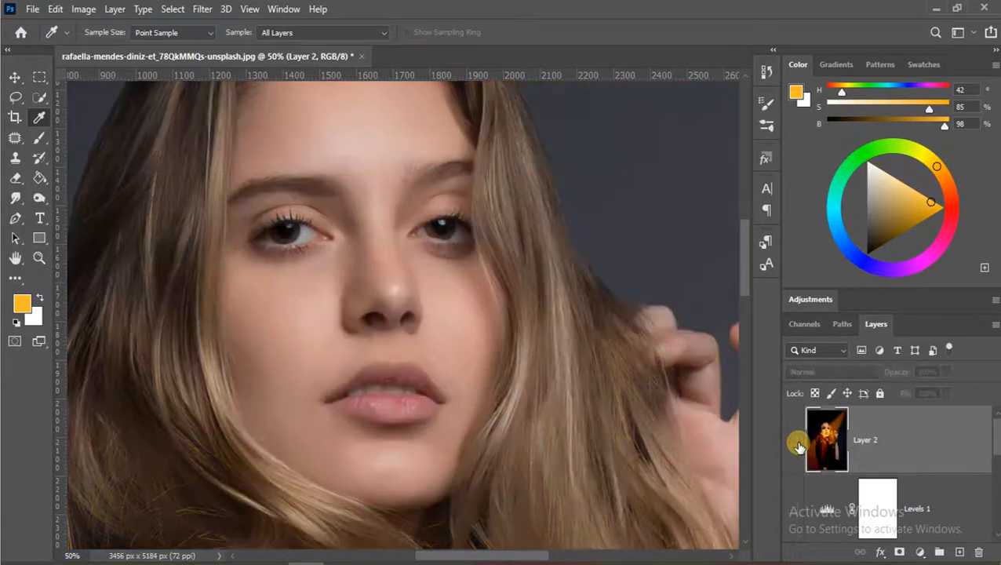
{"action": "left_click", "coordinate": [796, 445]}
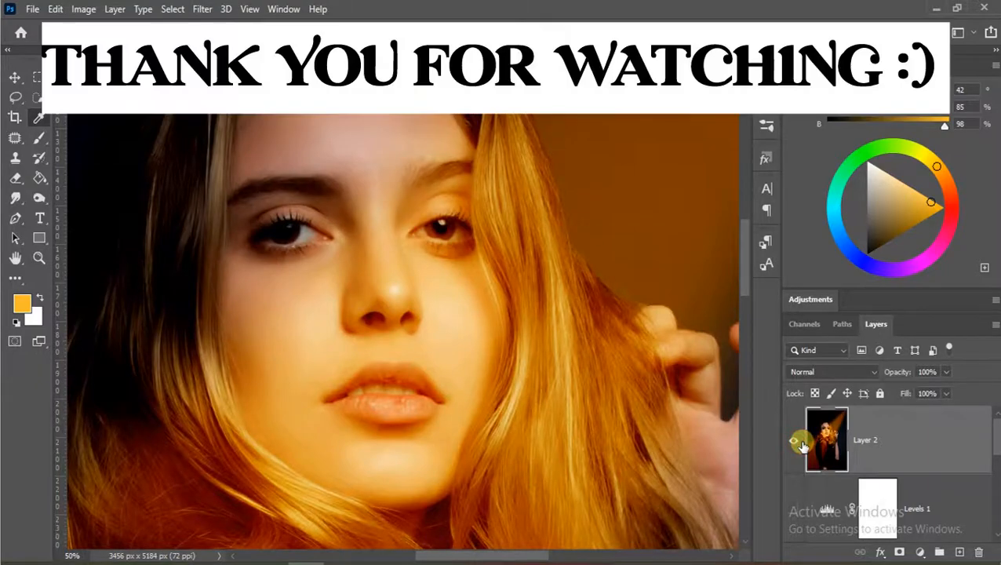